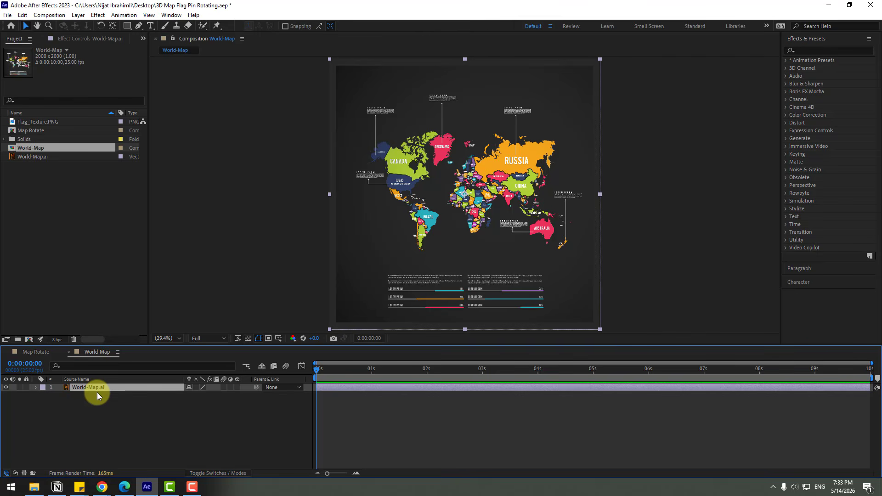
# Step: Scale the World-Map.ai layer up to 1299% and reposition it so Italy sits in the centre of the frame
pyautogui.press('s')
pyautogui.moveTo(197, 394); pyautogui.dragTo(419, 345)
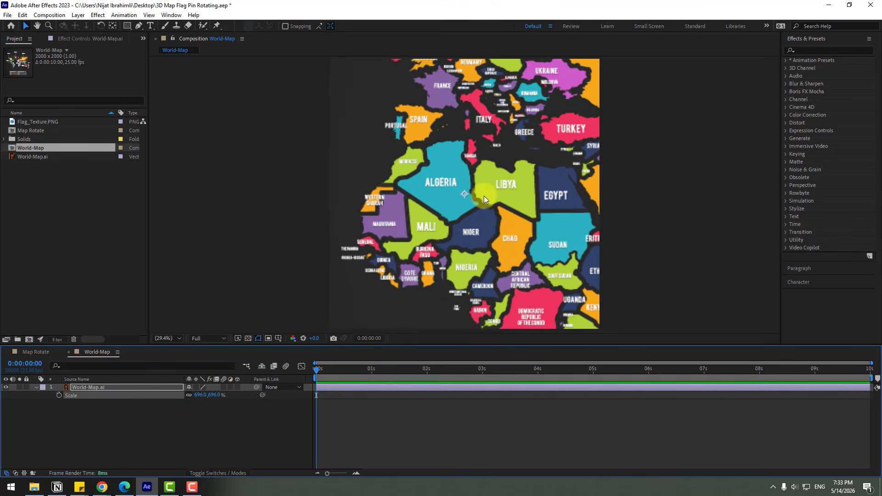
pyautogui.moveTo(484, 195); pyautogui.dragTo(483, 242)
pyautogui.moveTo(197, 396); pyautogui.dragTo(399, 344)
pyautogui.moveTo(521, 203); pyautogui.dragTo(500, 271)
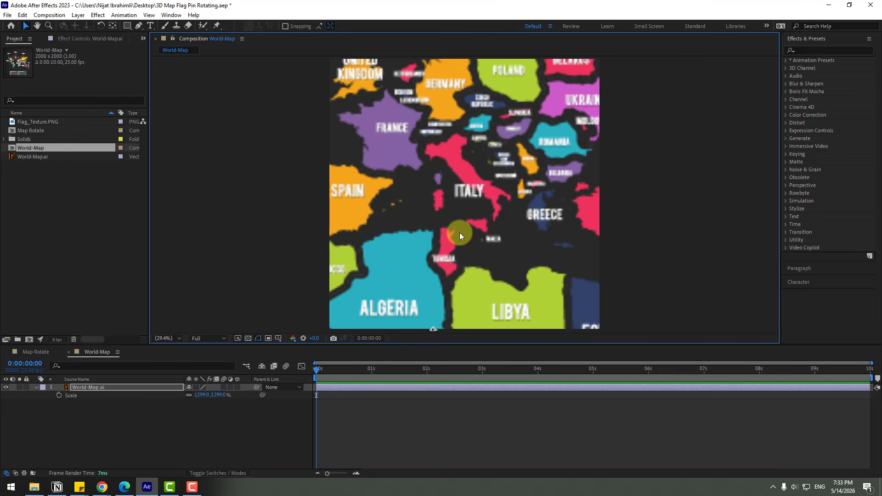
# Step: Turn on continuous rasterization for the World-Map.ai layer so the vector map renders sharply
pyautogui.click(84, 388)
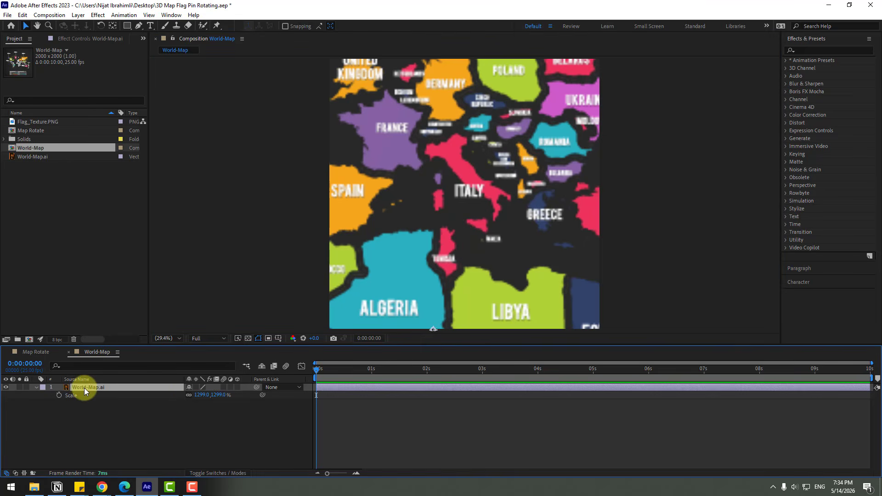
pyautogui.click(195, 387)
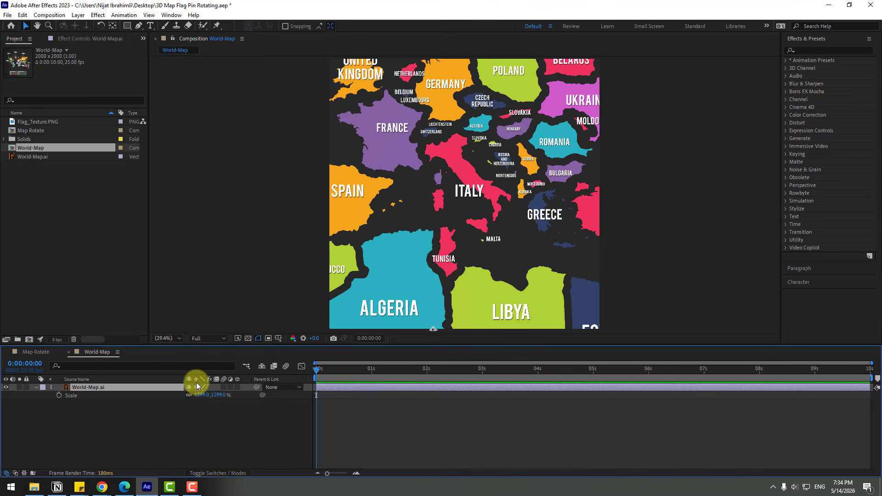
pyautogui.click(209, 473)
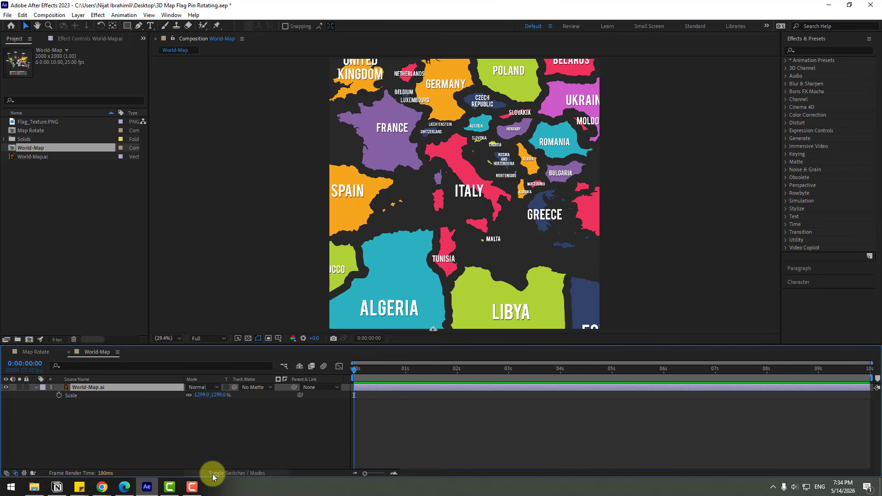
pyautogui.click(212, 472)
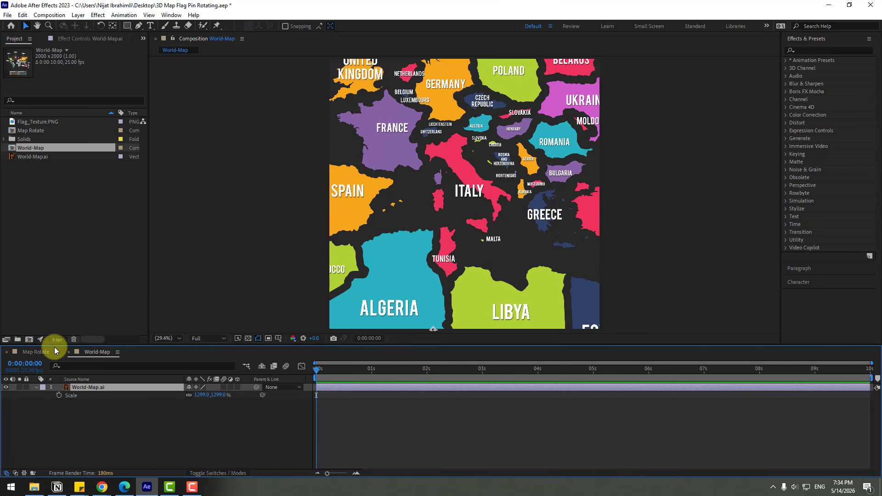
# Step: Add the World-Map composition as a layer in the Map Rotate composition and hide its visibility
pyautogui.click(37, 353)
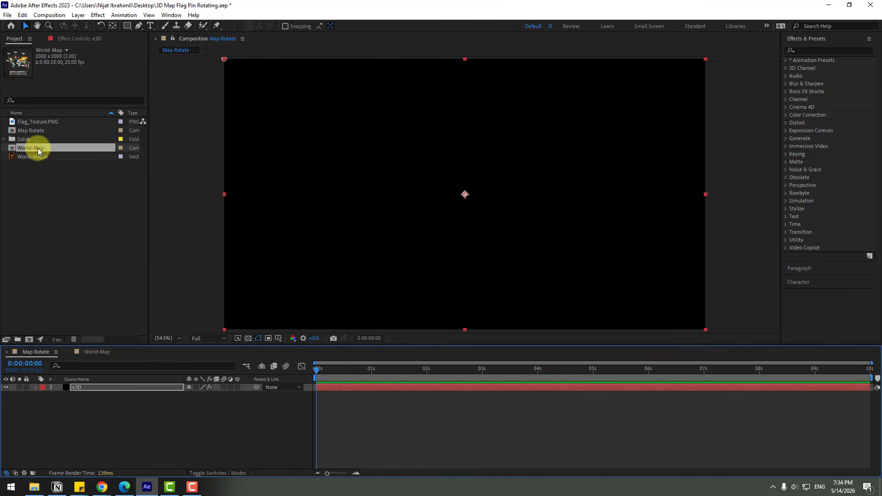
pyautogui.moveTo(38, 152); pyautogui.dragTo(107, 415)
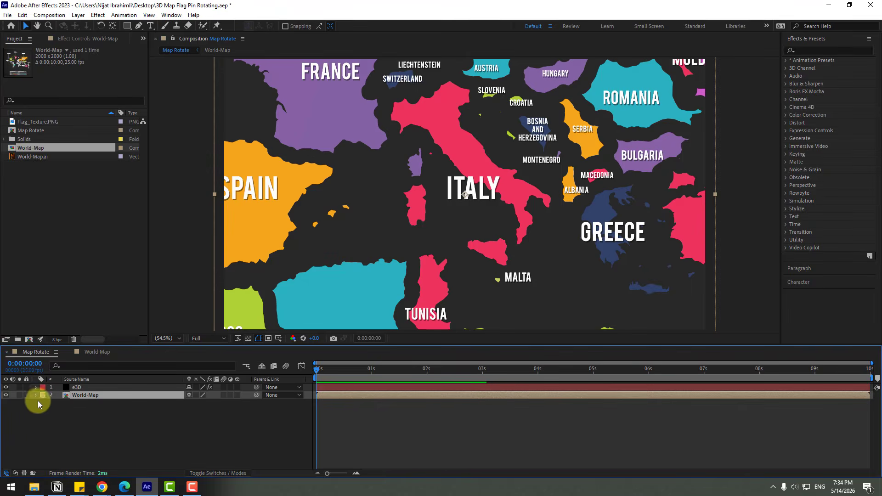
pyautogui.click(6, 396)
# Step: In the e3D layer's Element effect, set Custom Texture Maps Layer 1 to the World-Map layer
pyautogui.click(69, 388)
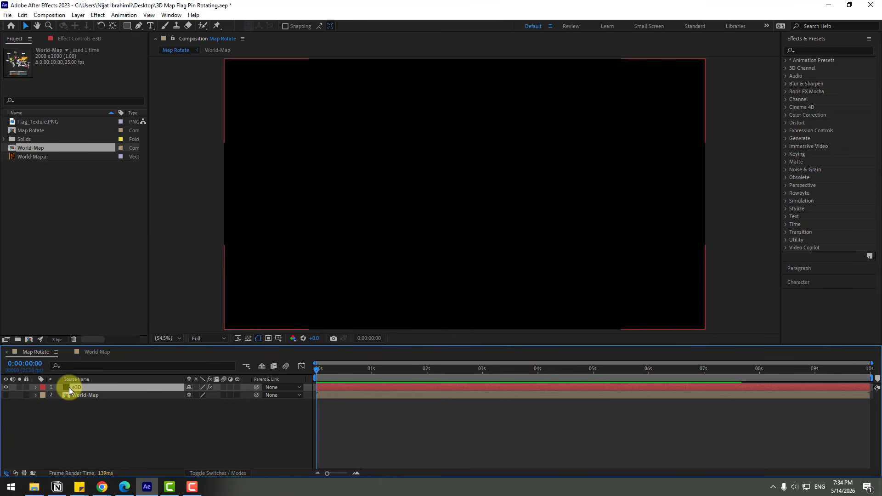
pyautogui.click(69, 36)
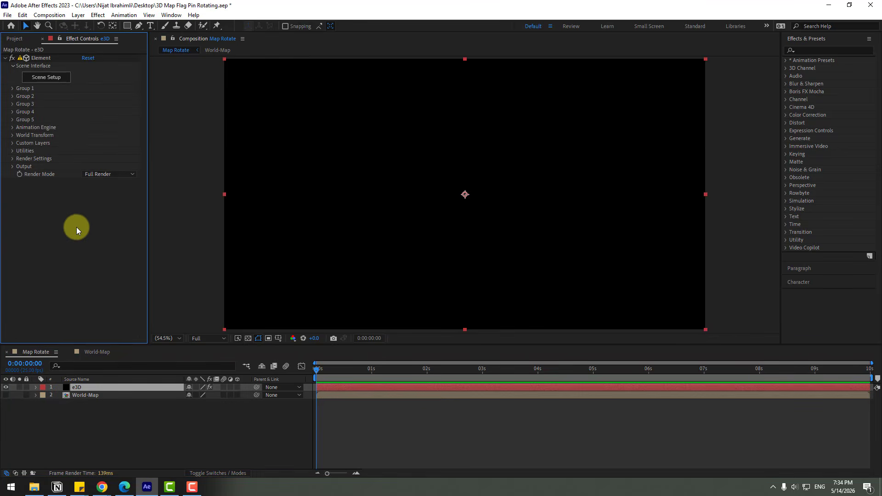
pyautogui.click(13, 144)
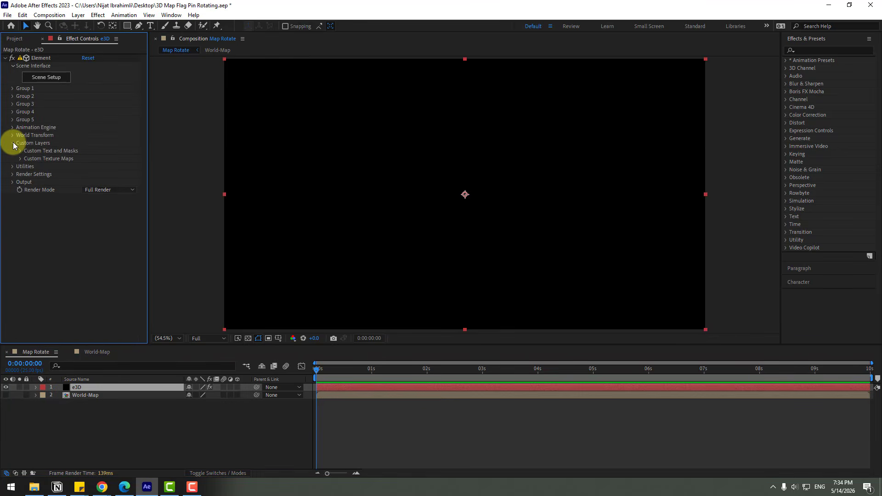
pyautogui.click(20, 158)
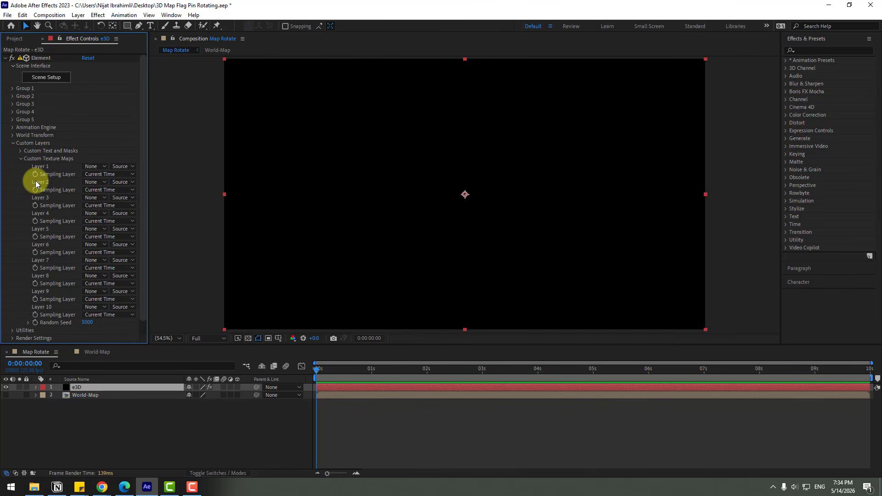
pyautogui.click(90, 167)
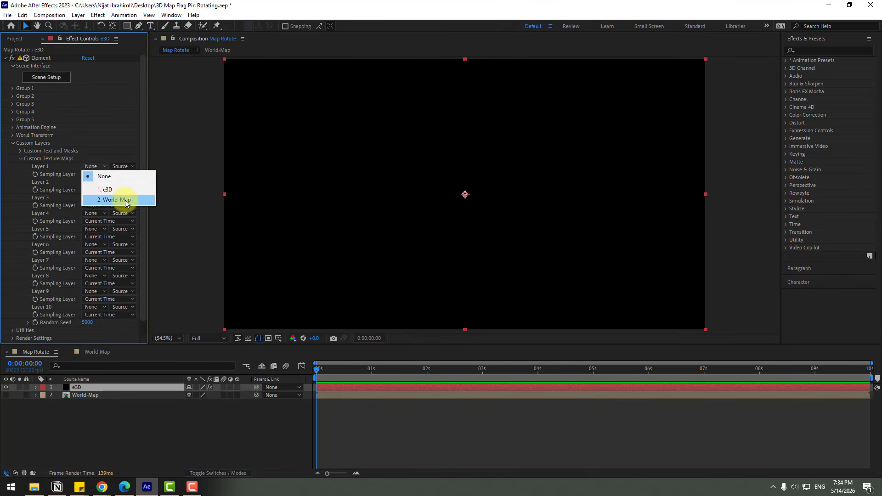
pyautogui.click(126, 200)
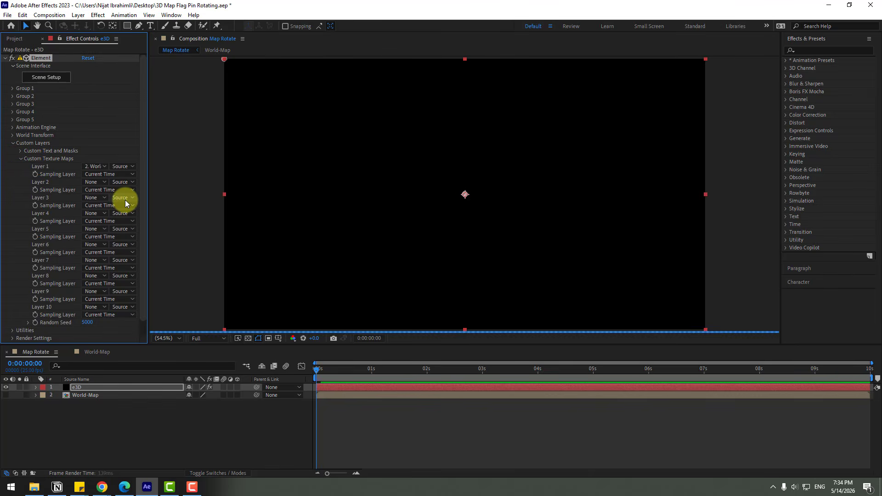
# Step: Open Element's Scene Setup, create a plane model and scale it to about 429.6%
pyautogui.click(56, 82)
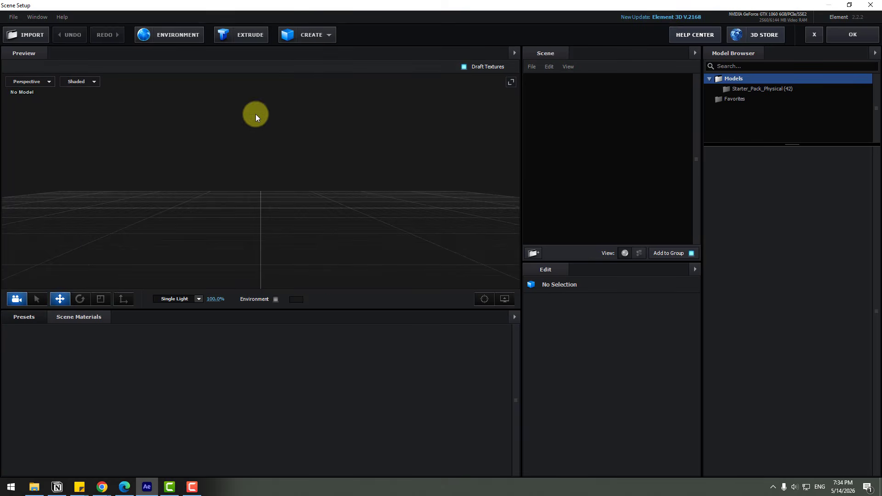
pyautogui.click(309, 36)
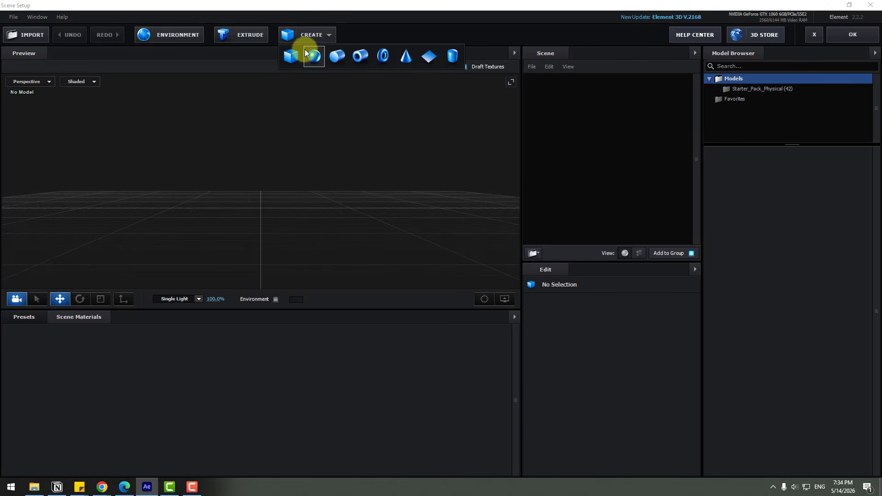
pyautogui.click(427, 63)
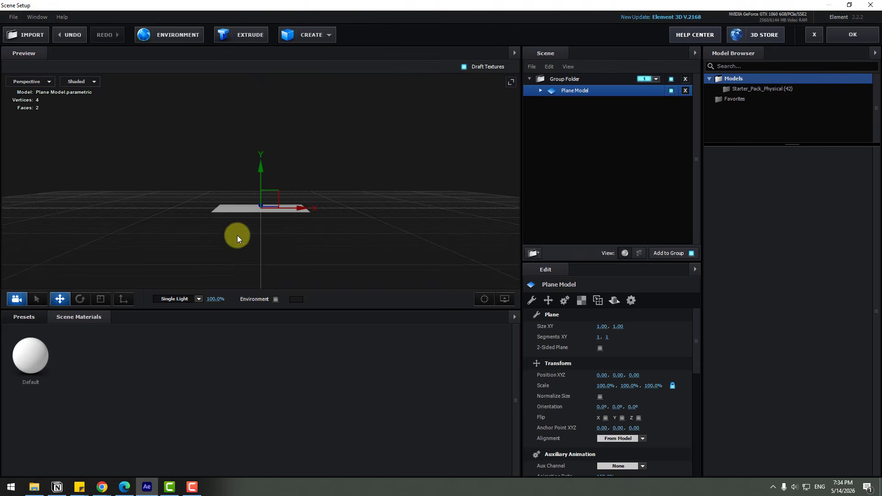
pyautogui.click(100, 298)
pyautogui.moveTo(267, 201); pyautogui.dragTo(385, 147)
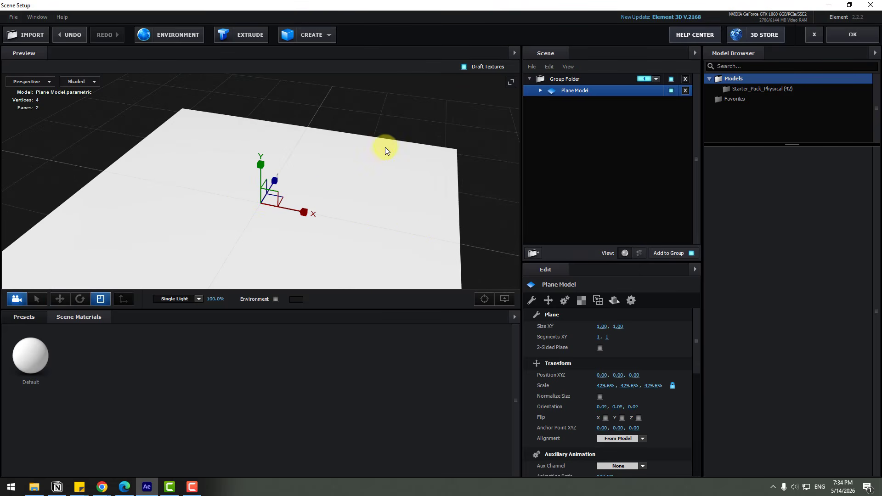
# Step: Set the plane's Default material Diffuse texture to Custom Layer 1 [World-Map]
pyautogui.click(540, 90)
pyautogui.click(584, 102)
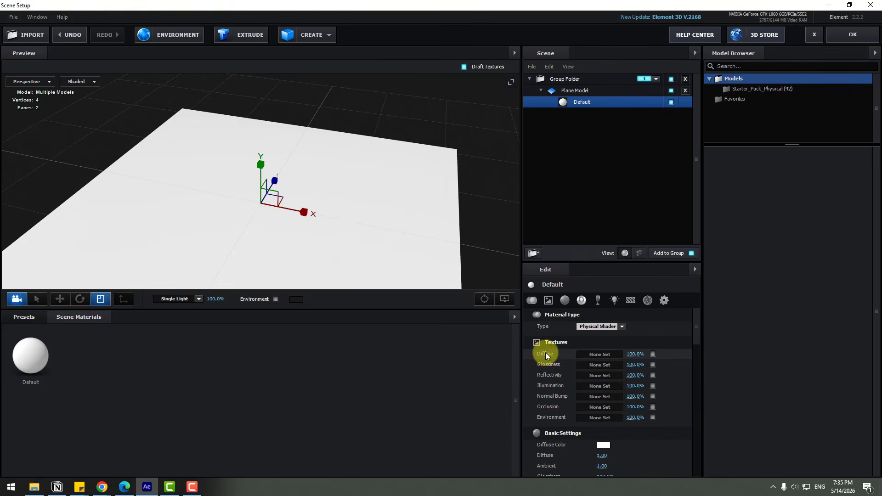
pyautogui.click(605, 354)
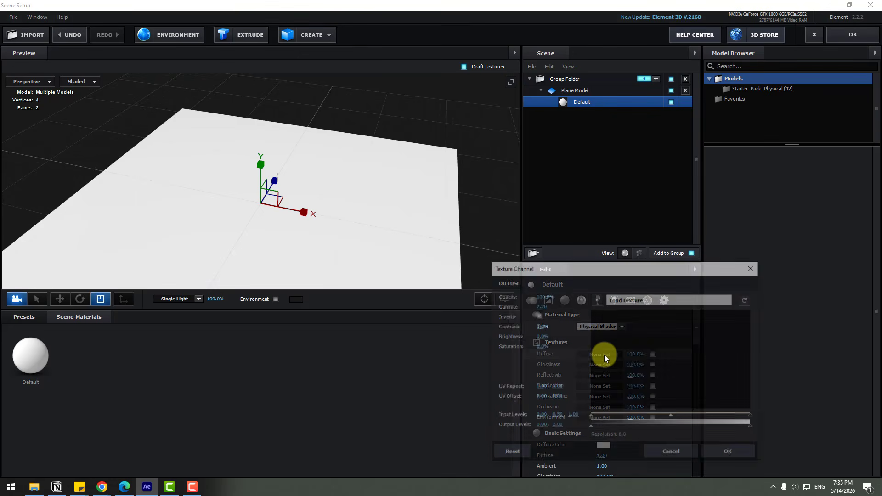
pyautogui.click(597, 300)
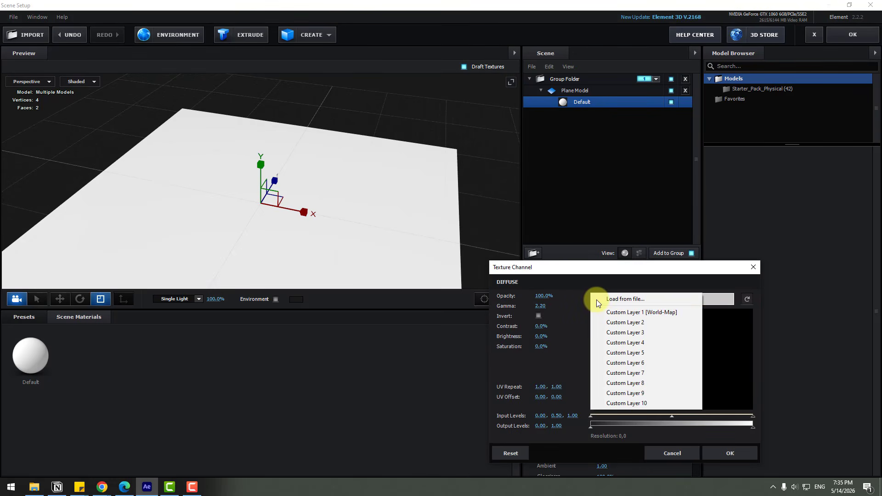
pyautogui.click(677, 312)
pyautogui.click(711, 452)
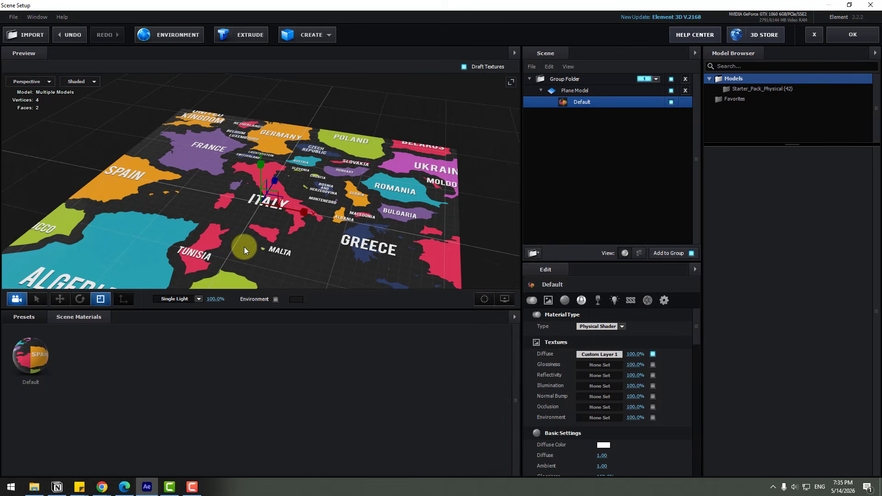
# Step: Add a cylinder model and shrink its radius to form a small pin base on the map
pyautogui.moveTo(244, 246)
pyautogui.mouseDown()
pyautogui.moveTo(205, 233)
pyautogui.moveTo(240, 235)
pyautogui.mouseUp()
pyautogui.scroll(3, 240, 237)
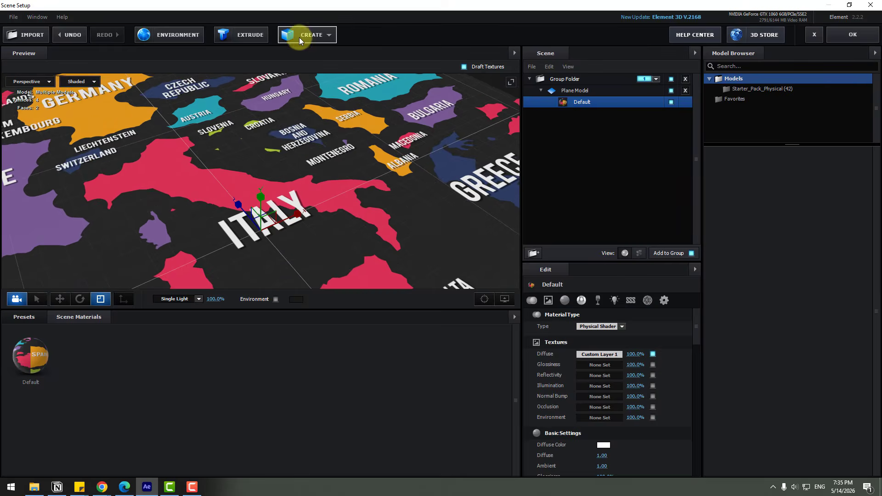
pyautogui.click(304, 37)
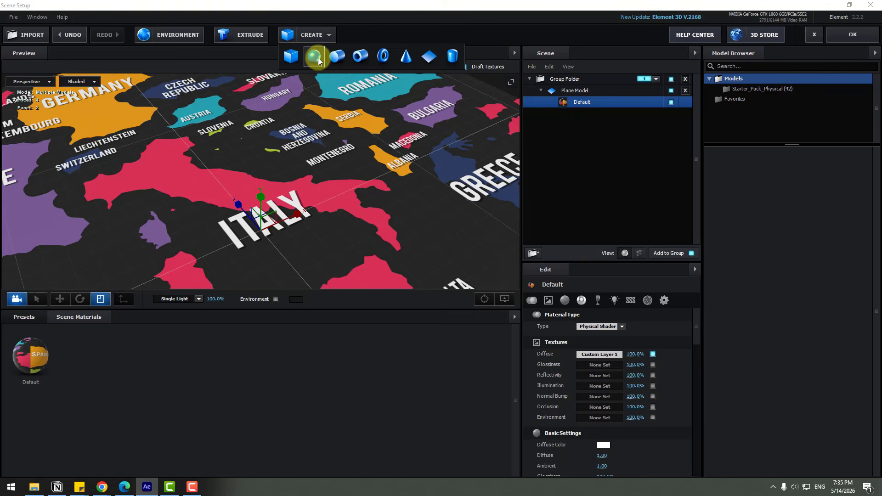
pyautogui.click(336, 56)
pyautogui.scroll(-4, 345, 248)
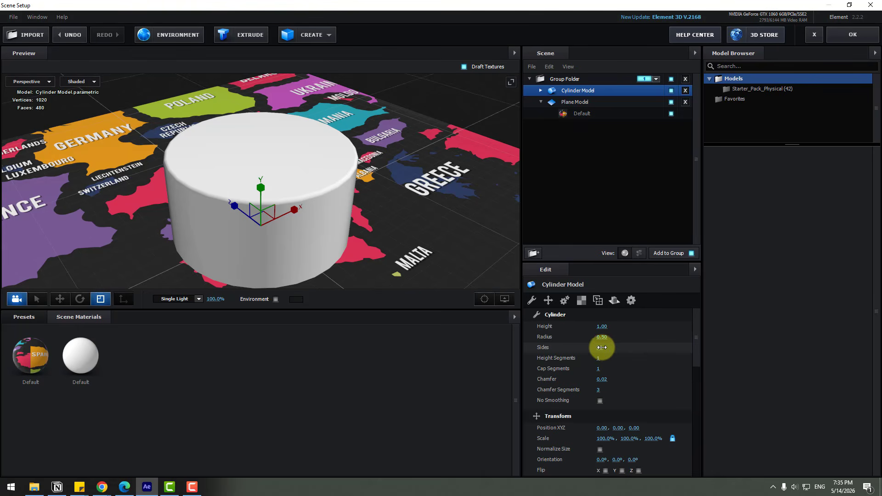
pyautogui.moveTo(602, 338)
pyautogui.mouseDown()
pyautogui.moveTo(590, 338)
pyautogui.moveTo(602, 327)
pyautogui.moveTo(576, 335)
pyautogui.moveTo(592, 329)
pyautogui.mouseUp()
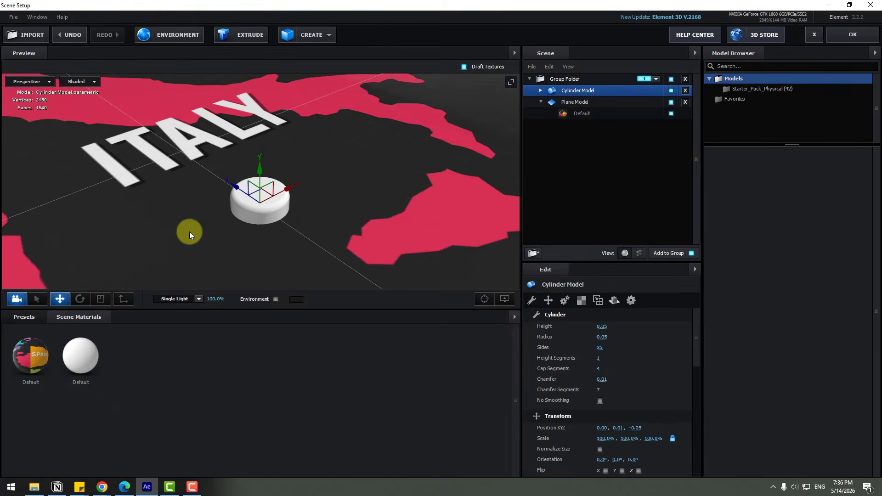
# Step: Add a thin cylinder for the pin's stem, adjust its radius and height, and apply the scene
pyautogui.click(260, 153)
pyautogui.moveTo(610, 337); pyautogui.dragTo(587, 329)
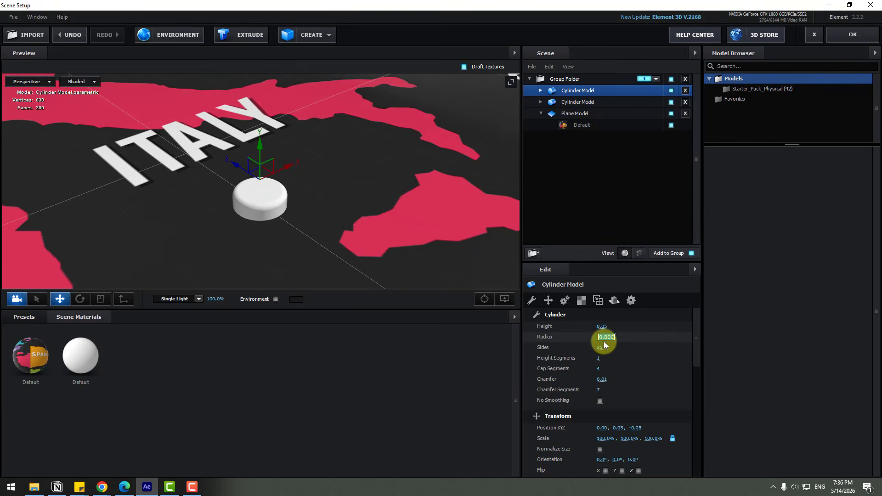
pyautogui.moveTo(603, 326); pyautogui.dragTo(616, 325)
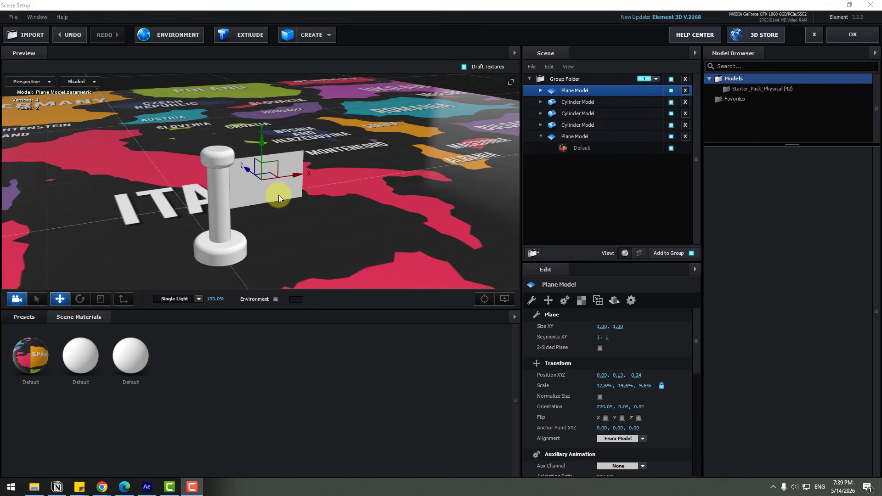
pyautogui.click(848, 37)
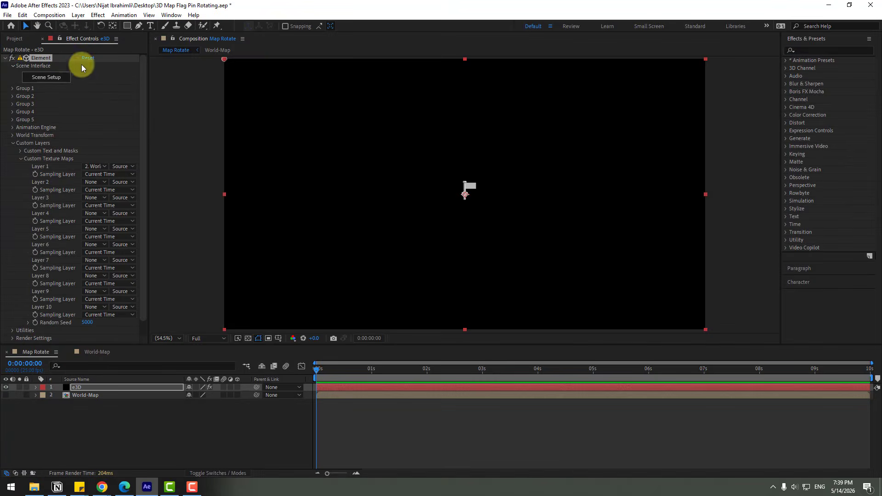
# Step: Add Flag_Texture.PNG to the Map Rotate composition and hide that layer's visibility
pyautogui.click(16, 41)
pyautogui.click(62, 148)
pyautogui.click(30, 123)
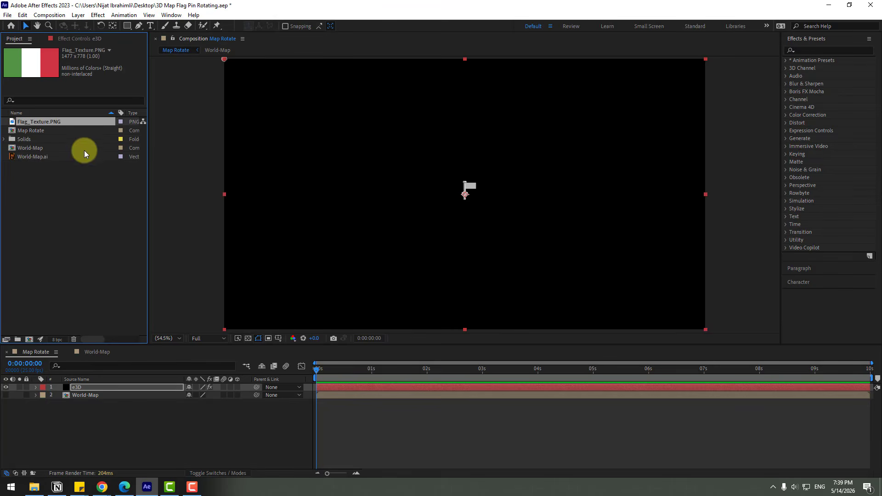
pyautogui.moveTo(53, 121); pyautogui.dragTo(90, 402)
pyautogui.click(6, 395)
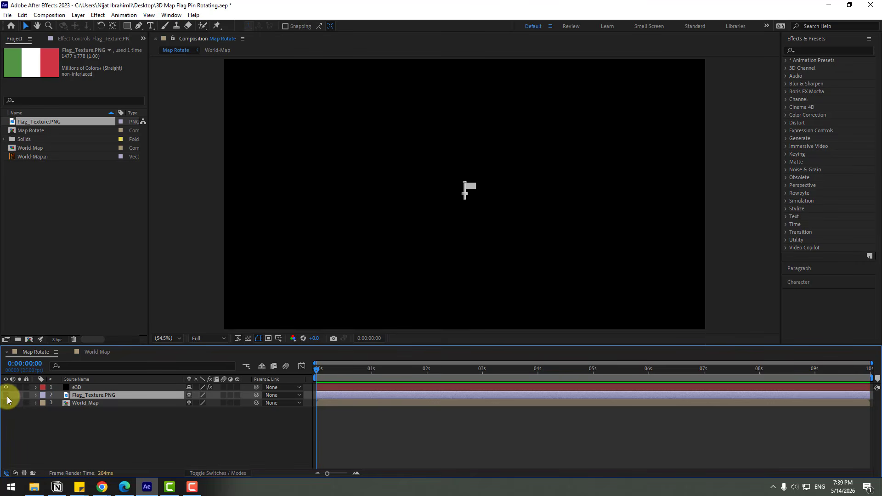
# Step: In the e3D layer's Element effect, set Custom Texture Maps Layer 2 to the Flag_Texture.PNG layer
pyautogui.click(75, 388)
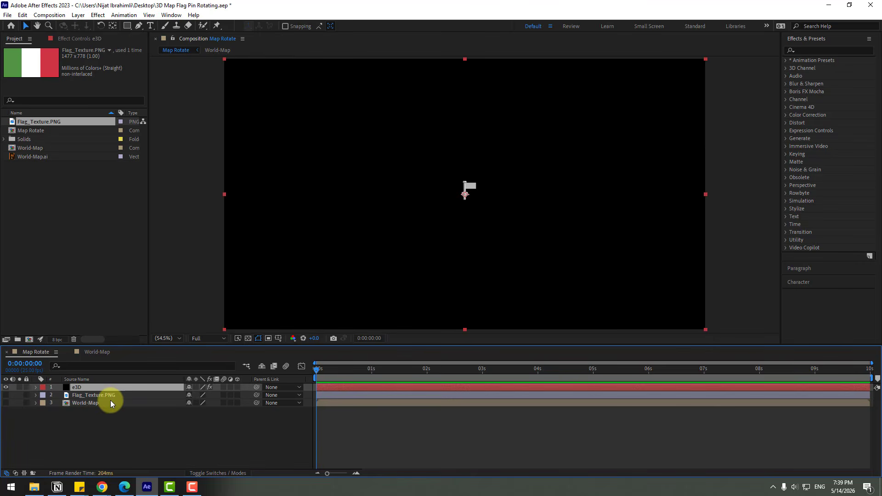
pyautogui.click(68, 36)
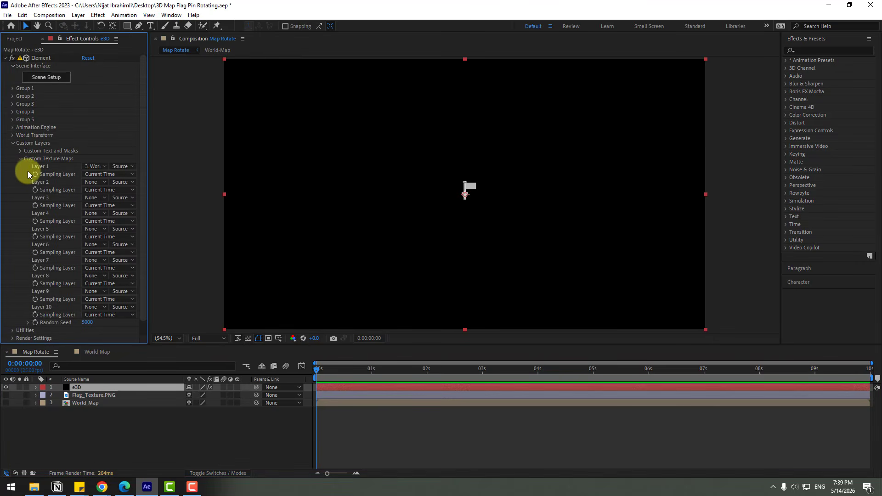
pyautogui.click(93, 182)
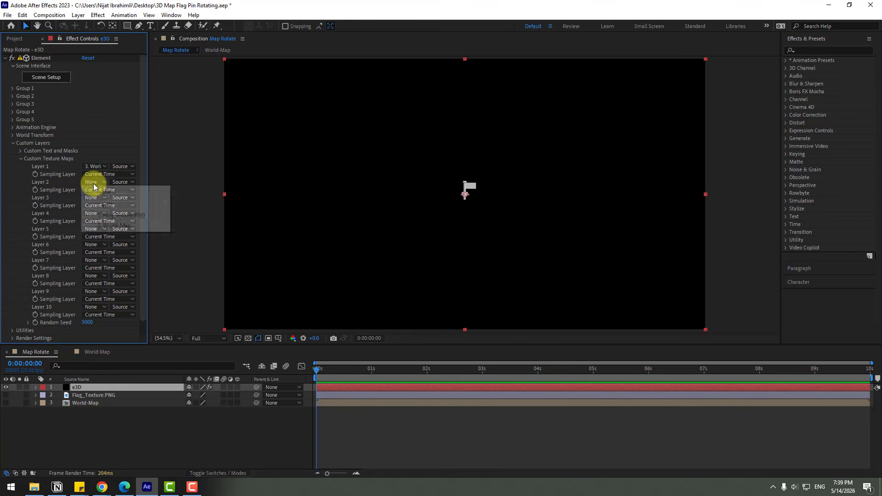
pyautogui.click(142, 217)
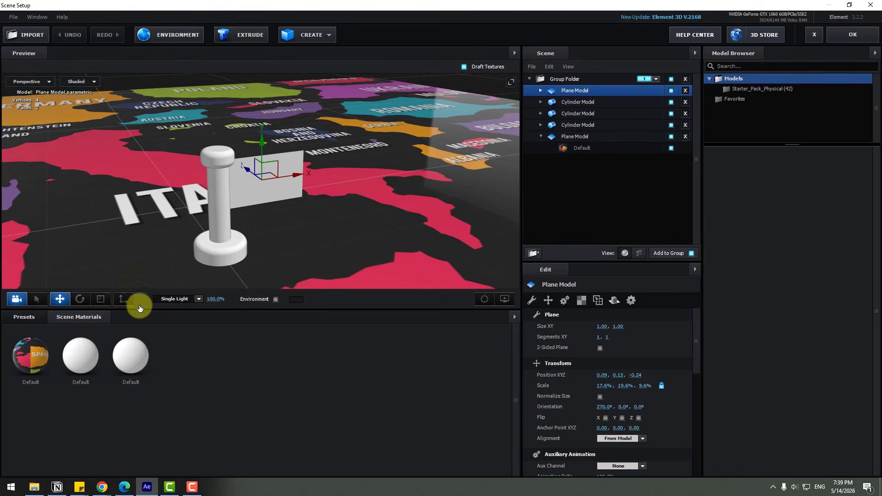
# Step: Apply Custom Layer 2 as the diffuse texture of the flag plane's material
pyautogui.click(559, 91)
pyautogui.click(541, 90)
pyautogui.click(582, 102)
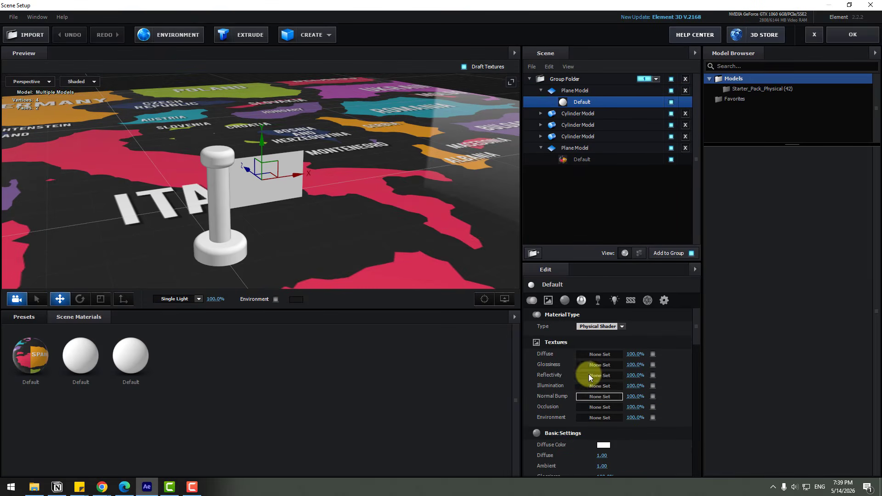
pyautogui.click(584, 358)
pyautogui.click(599, 299)
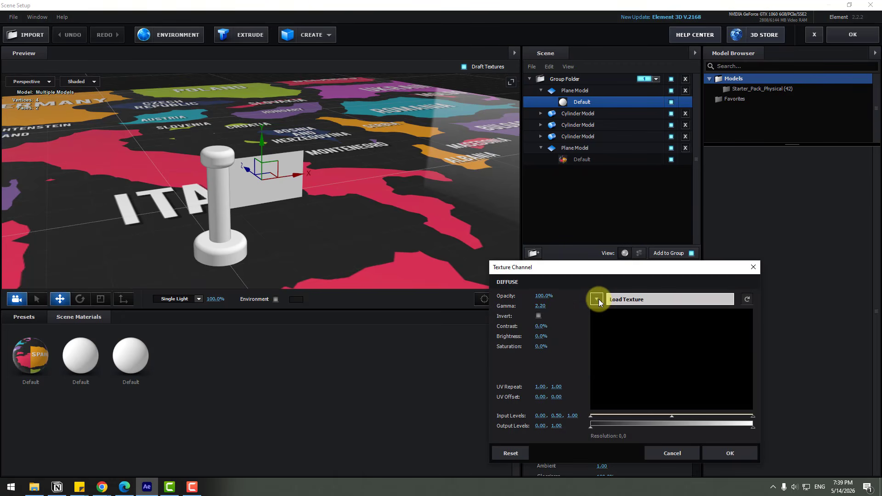
pyautogui.click(682, 323)
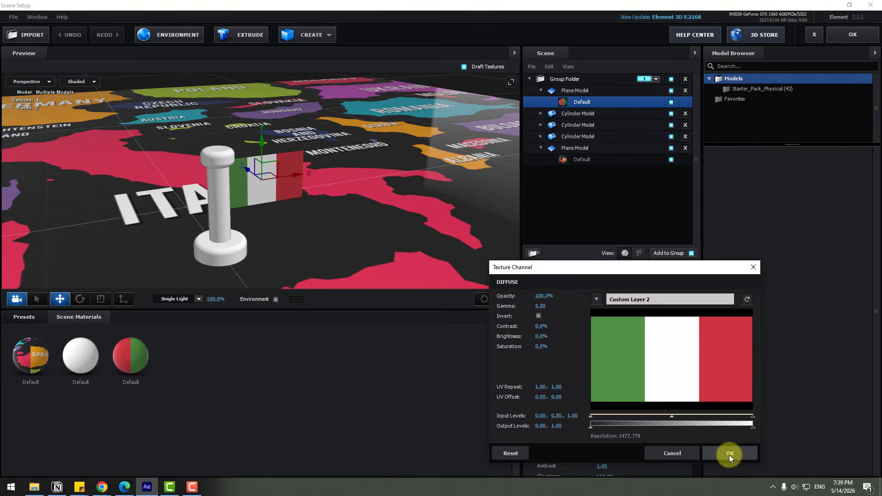
pyautogui.click(729, 453)
# Step: Set the flag material's glossiness to 89%, reflectivity intensity to 6% and environment multiplier to 118%
pyautogui.scroll(3, 271, 246)
pyautogui.scroll(-5, 564, 371)
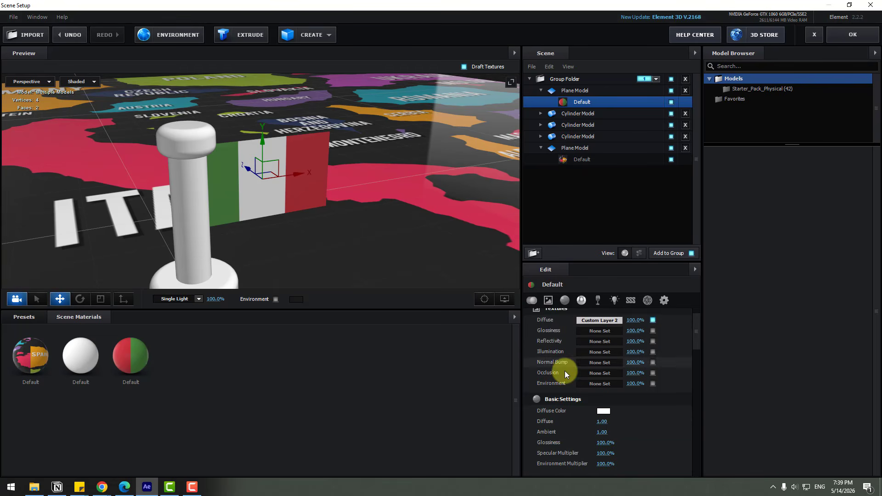
pyautogui.scroll(-1, 560, 373)
pyautogui.scroll(3, 367, 256)
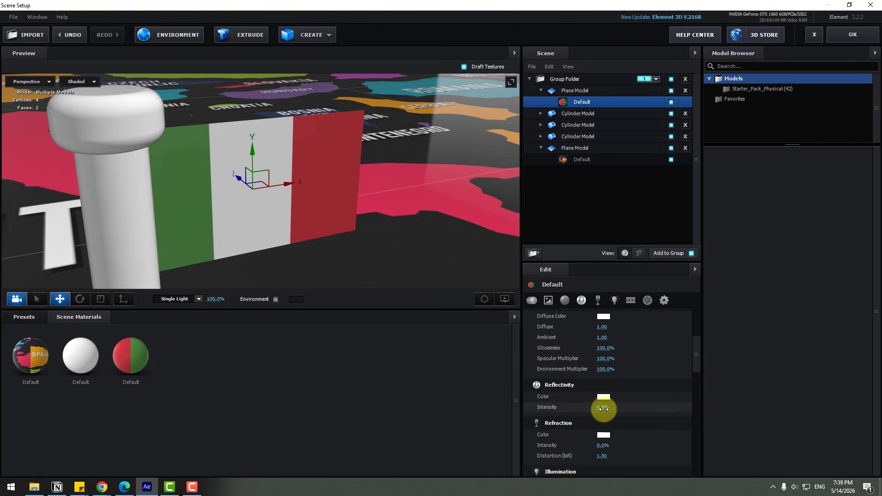
pyautogui.moveTo(602, 407); pyautogui.dragTo(608, 408)
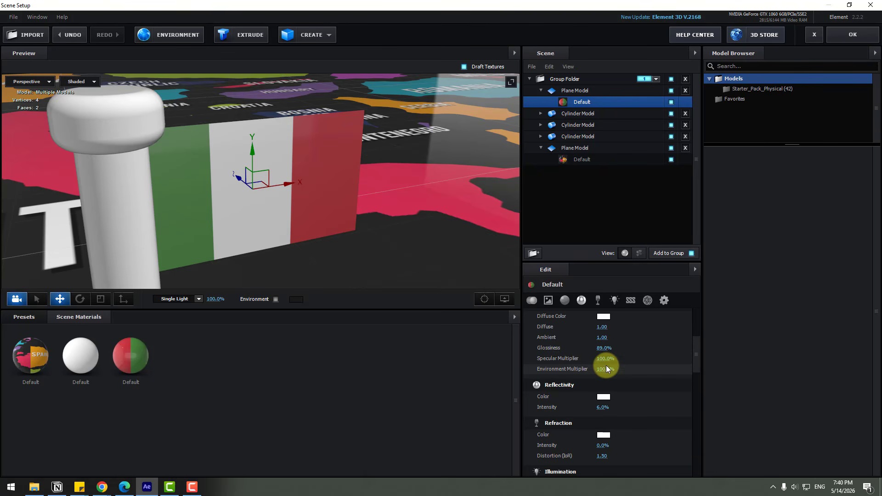
pyautogui.moveTo(606, 371)
pyautogui.mouseDown()
pyautogui.moveTo(598, 369)
pyautogui.moveTo(613, 368)
pyautogui.mouseUp()
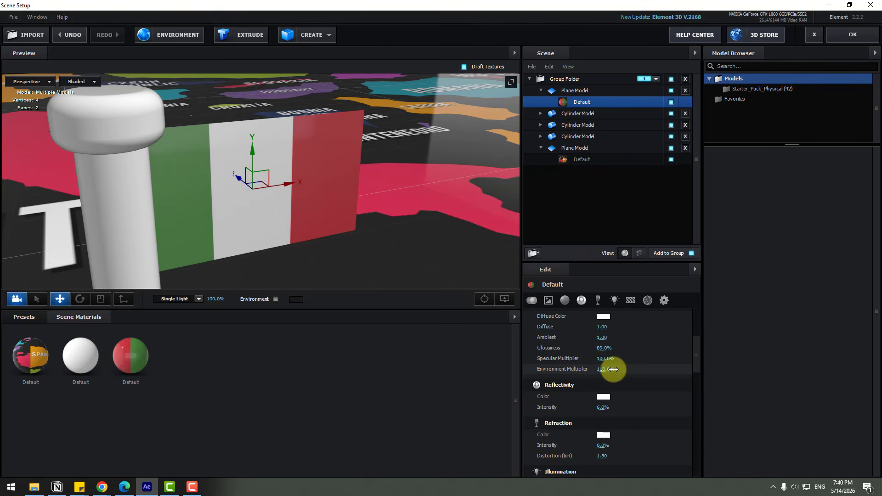
# Step: Apply the Metal_Diffused physical preset material to the pin model
pyautogui.moveTo(332, 232); pyautogui.dragTo(348, 249)
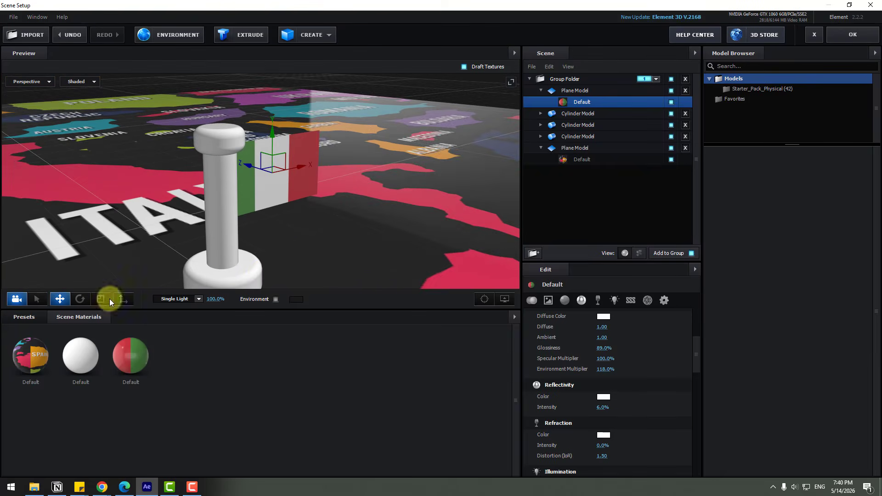
pyautogui.click(23, 316)
pyautogui.click(51, 424)
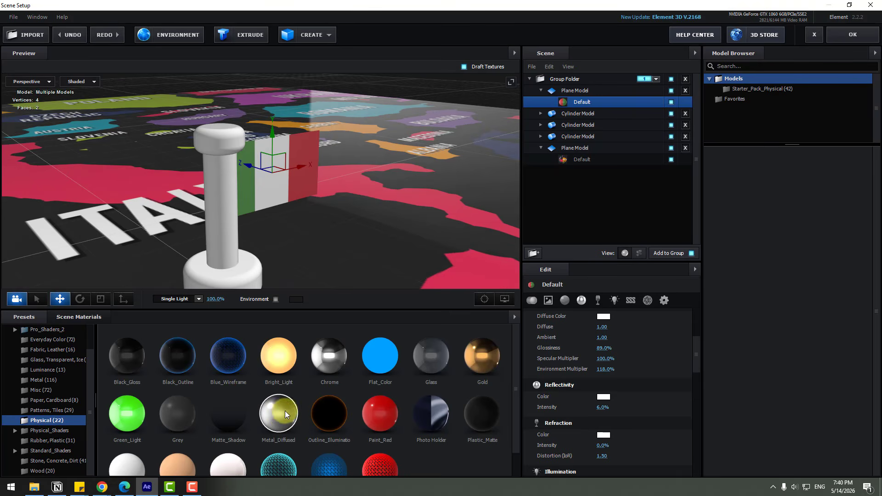
pyautogui.moveTo(246, 271); pyautogui.dragTo(231, 229)
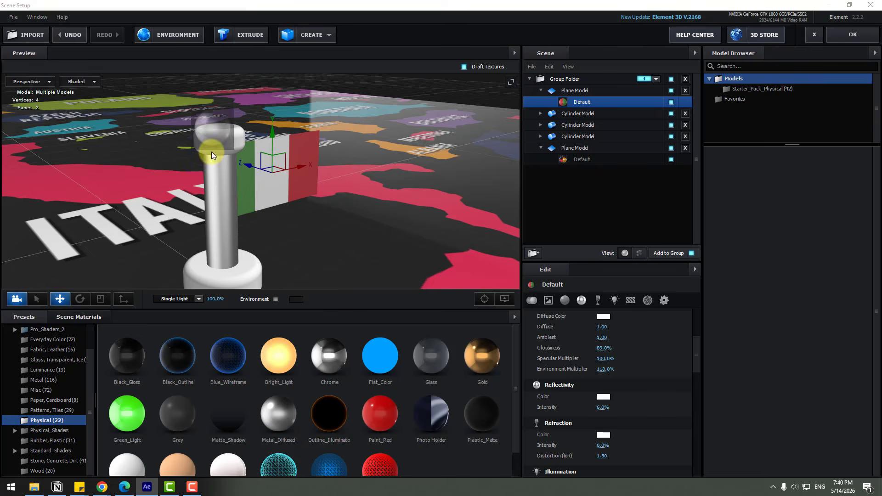
pyautogui.moveTo(278, 410); pyautogui.dragTo(234, 267)
pyautogui.moveTo(305, 255); pyautogui.dragTo(332, 255)
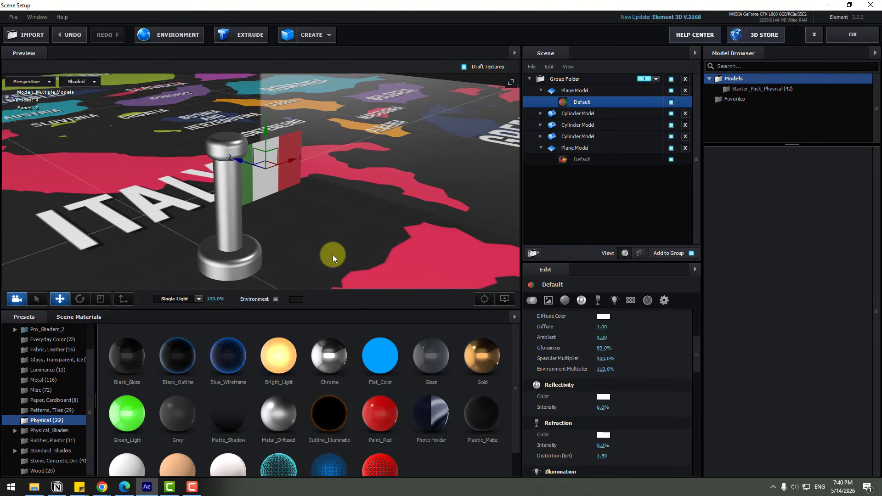
# Step: Toggle the preview's Show AO view option
pyautogui.click(499, 301)
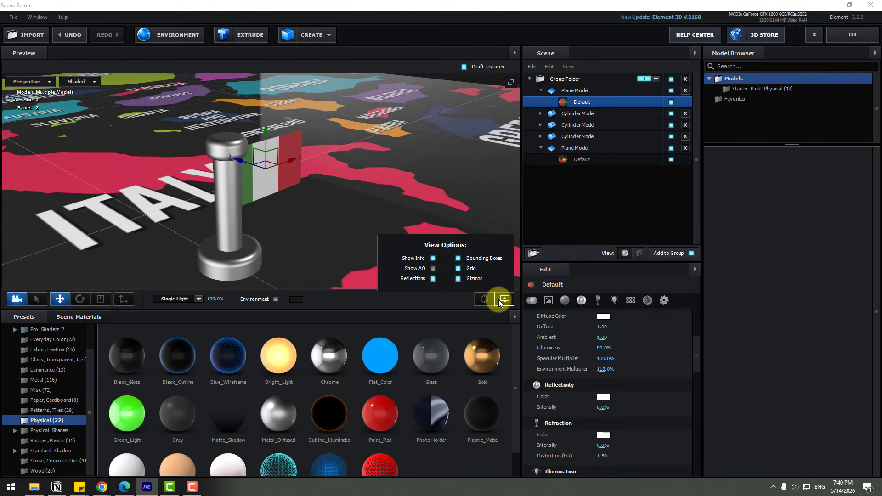
pyautogui.click(434, 269)
pyautogui.click(434, 269)
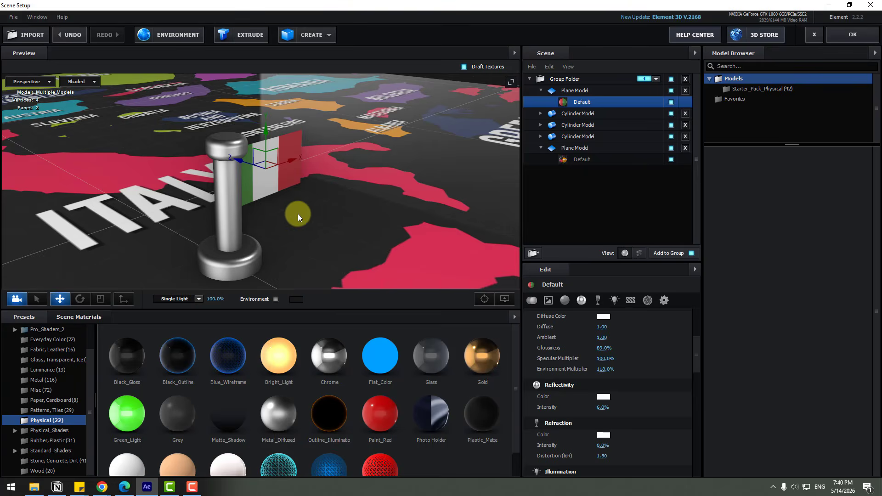
pyautogui.moveTo(298, 214)
pyautogui.mouseDown()
pyautogui.moveTo(282, 226)
pyautogui.moveTo(301, 239)
pyautogui.moveTo(286, 228)
pyautogui.moveTo(251, 246)
pyautogui.moveTo(274, 256)
pyautogui.moveTo(305, 226)
pyautogui.moveTo(345, 216)
pyautogui.mouseUp()
# Step: Set the map plane's reflect mode to Mirror Surface
pyautogui.click(581, 151)
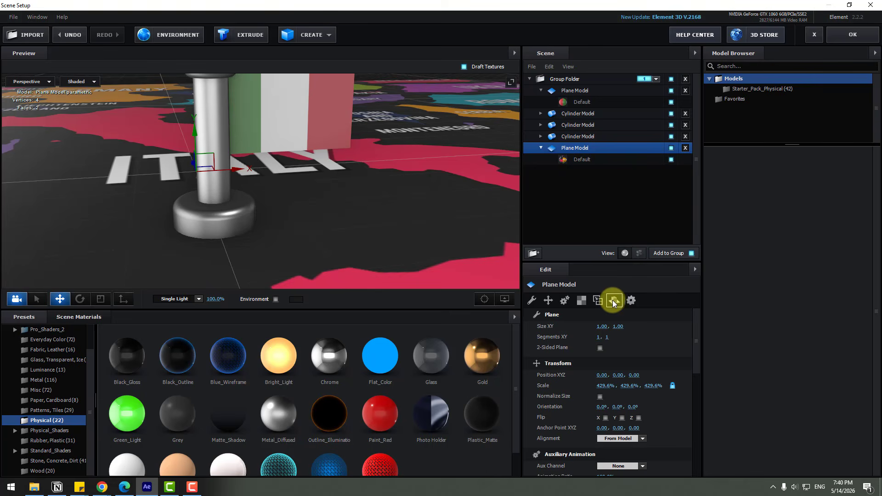
pyautogui.click(615, 301)
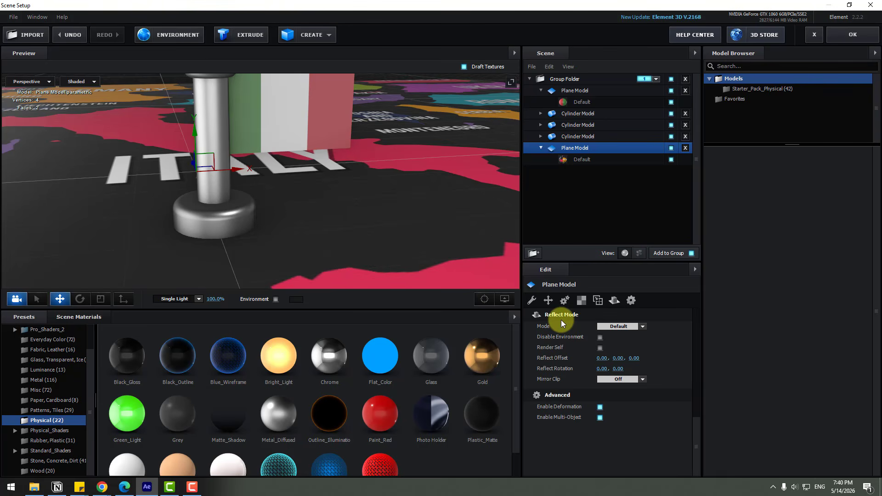
pyautogui.click(615, 327)
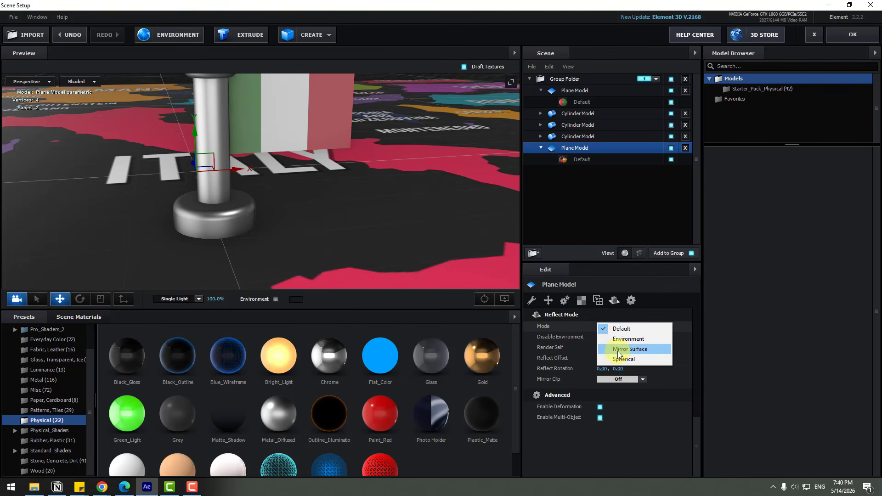
pyautogui.click(645, 349)
pyautogui.moveTo(391, 195); pyautogui.dragTo(287, 219)
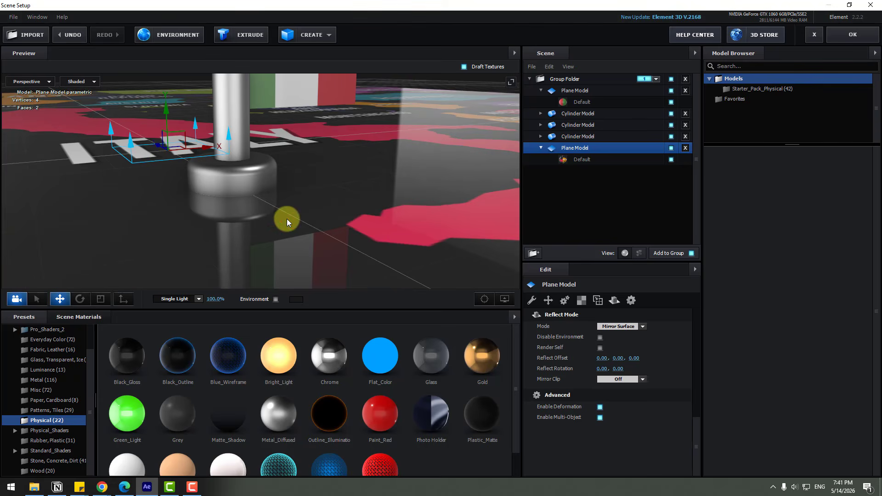
# Step: Set the map material's glossiness to 90%
pyautogui.click(583, 160)
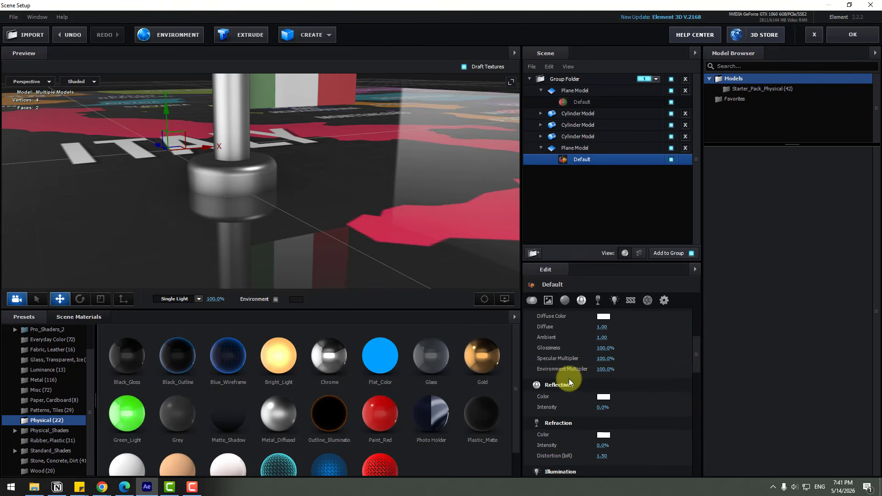
pyautogui.moveTo(603, 348)
pyautogui.mouseDown()
pyautogui.moveTo(586, 349)
pyautogui.moveTo(599, 359)
pyautogui.mouseUp()
pyautogui.click(601, 349)
pyautogui.write('9')
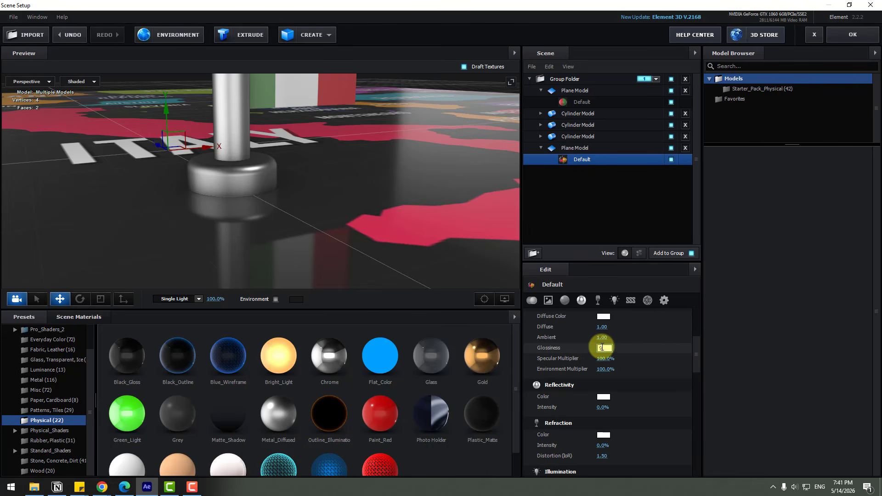
pyautogui.write('0')
pyautogui.press('Return')
# Step: Enable the environment lighting in the preview
pyautogui.scroll(-5, 270, 191)
pyautogui.moveTo(270, 191); pyautogui.dragTo(278, 291)
pyautogui.click(275, 299)
pyautogui.moveTo(331, 196)
pyautogui.mouseDown()
pyautogui.moveTo(329, 181)
pyautogui.moveTo(342, 183)
pyautogui.mouseUp()
pyautogui.scroll(1, 42, 382)
# Step: Apply the BackLight_2K_09 environment preset to the scene and close Scene Setup
pyautogui.click(37, 339)
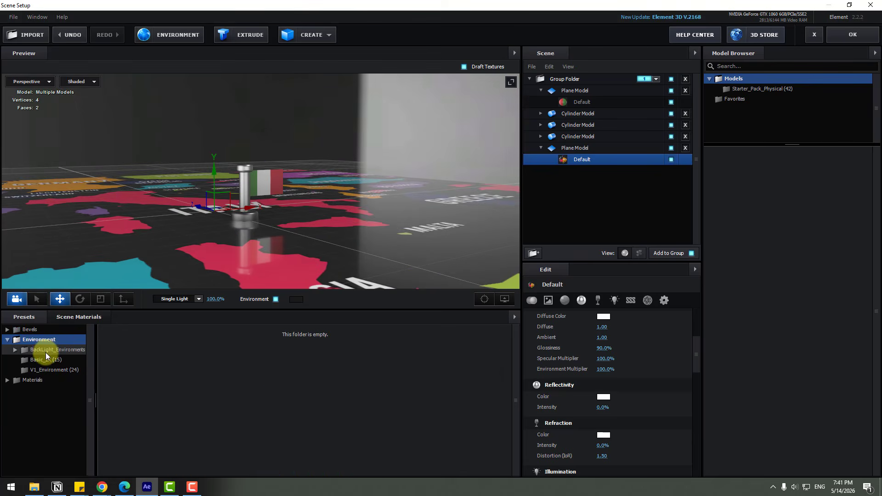
pyautogui.click(53, 349)
pyautogui.click(52, 360)
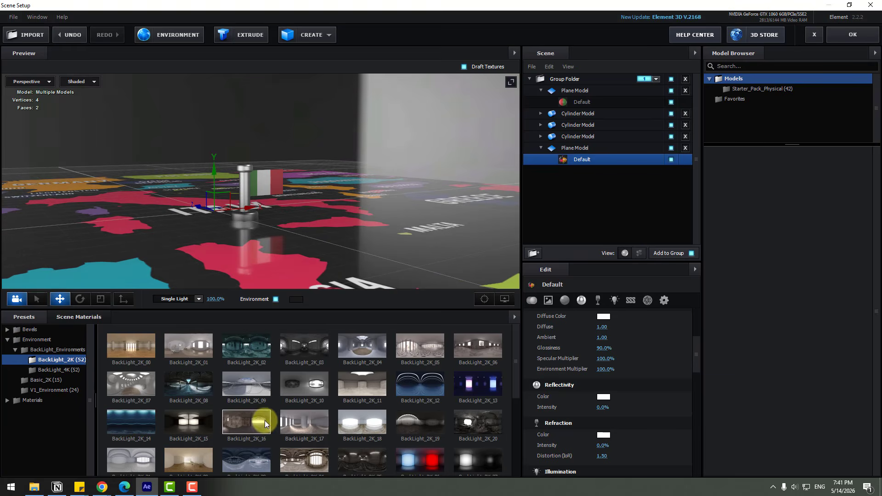
pyautogui.click(356, 422)
pyautogui.moveTo(368, 214); pyautogui.dragTo(362, 231)
pyautogui.click(251, 380)
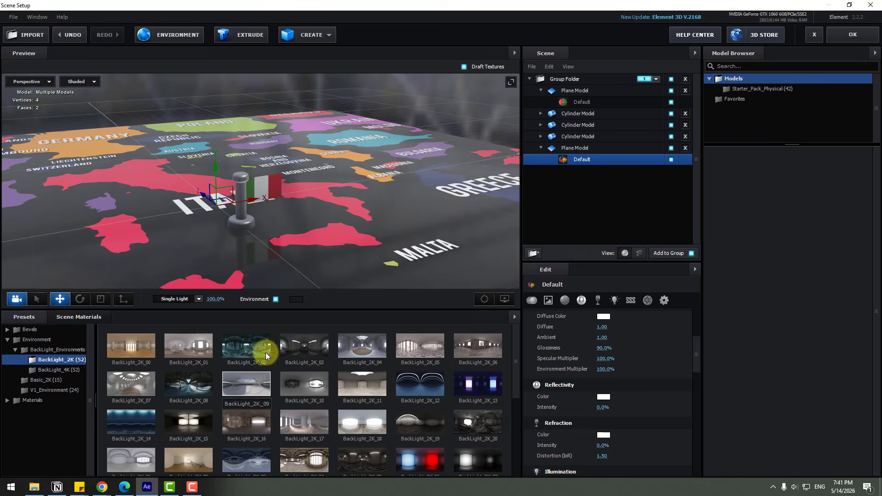
pyautogui.scroll(5, 301, 233)
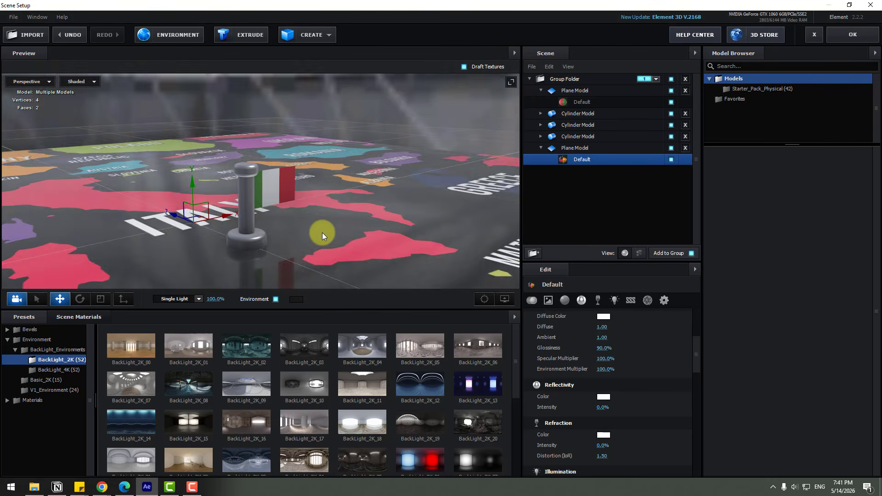
pyautogui.moveTo(321, 232); pyautogui.dragTo(313, 233)
pyautogui.click(840, 39)
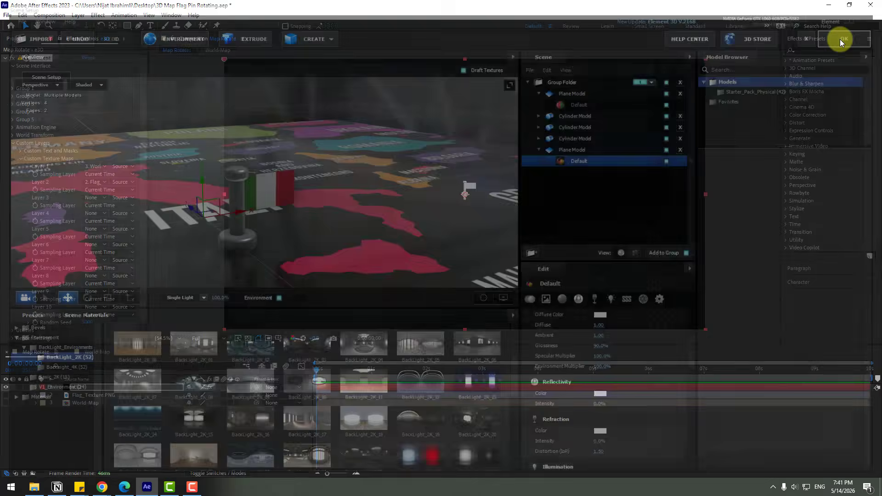
# Step: Add a new camera with the 35mm preset to the Map Rotate composition
pyautogui.click(173, 436)
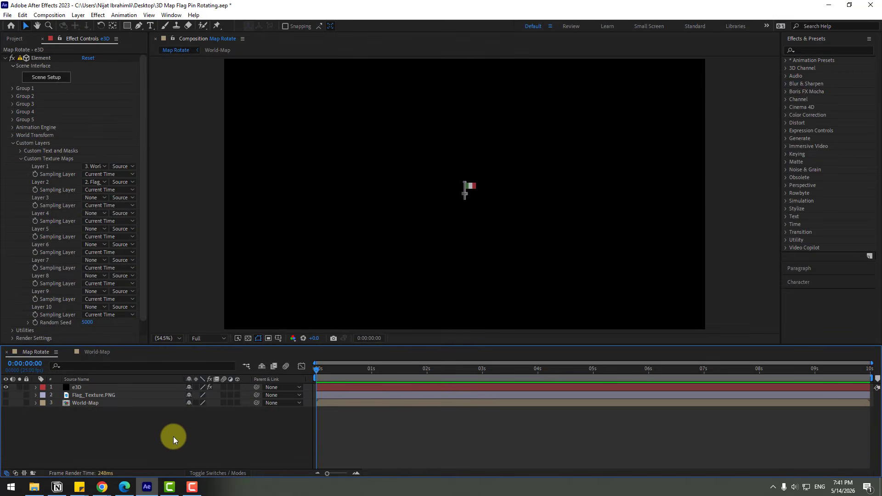
pyautogui.rightClick(147, 444)
pyautogui.moveTo(165, 328)
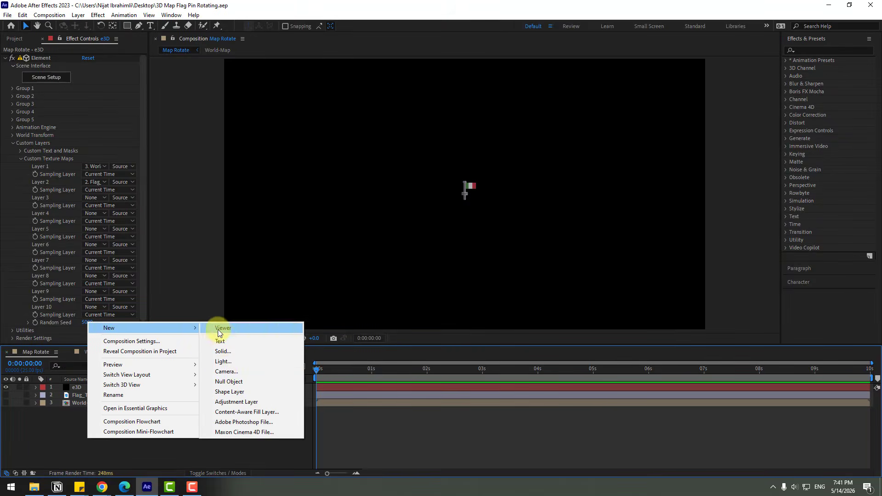
pyautogui.click(224, 371)
pyautogui.click(502, 170)
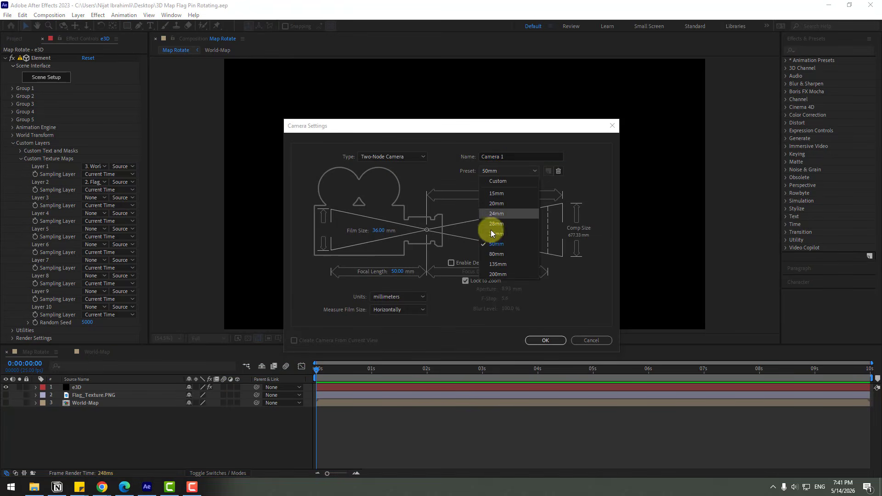
pyautogui.click(496, 235)
pyautogui.click(545, 341)
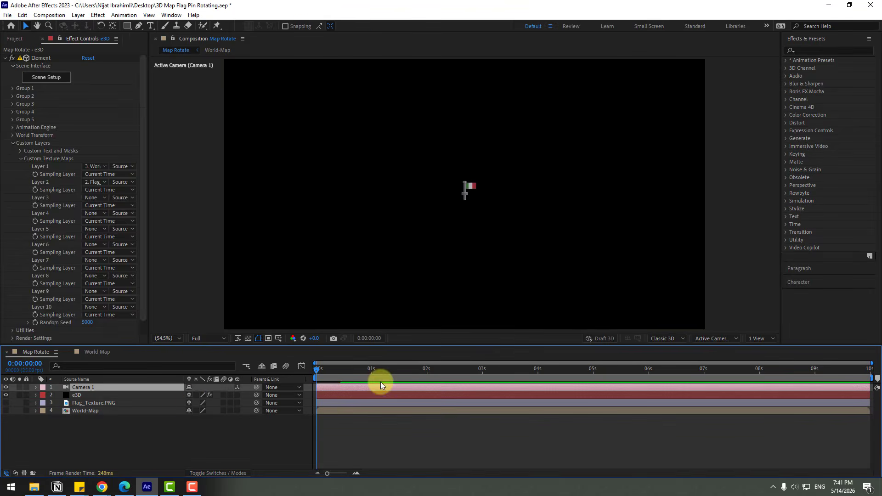
# Step: Frame the camera view close on the pin and flag over Italy
pyautogui.moveTo(390, 230); pyautogui.dragTo(496, 137)
pyautogui.press('c')
pyautogui.press('c')
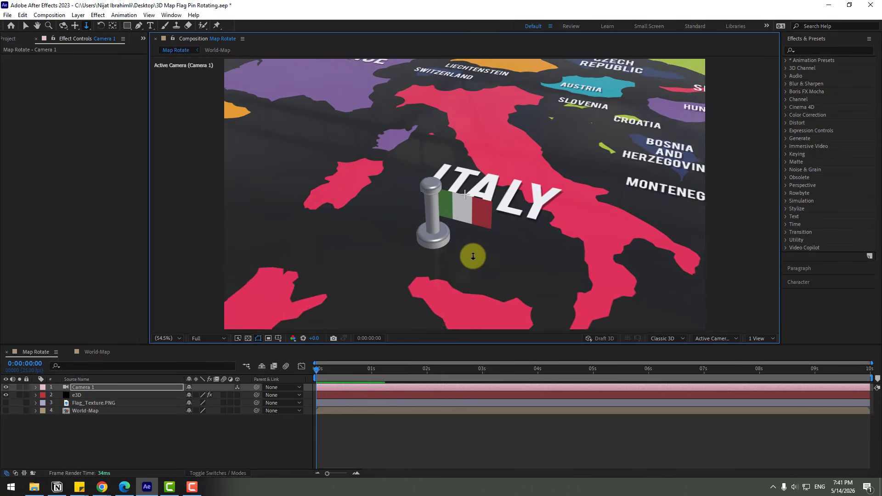
pyautogui.moveTo(473, 256); pyautogui.dragTo(454, 238)
pyautogui.press('c')
pyautogui.press('c')
pyautogui.press('c')
pyautogui.press('c')
pyautogui.press('v')
# Step: Keyframe the e3D World Rotation Y at 0 at the start and set it to 1x at the end of the composition
pyautogui.click(90, 428)
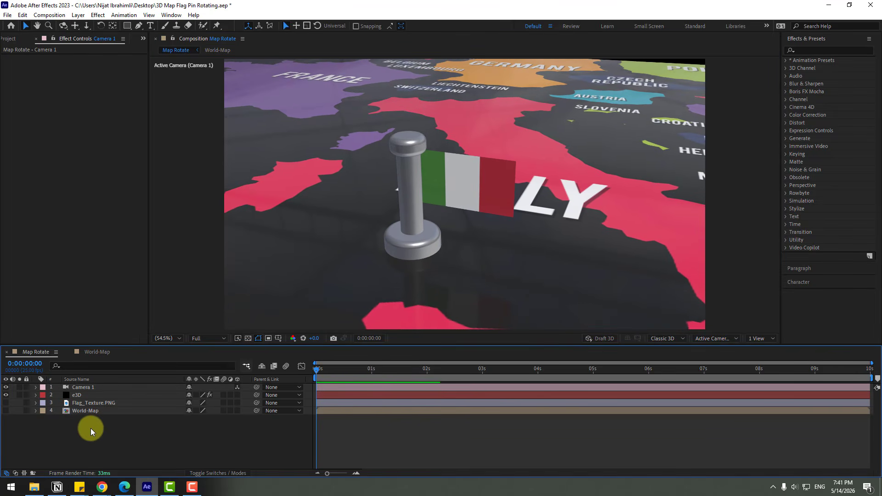
pyautogui.click(80, 395)
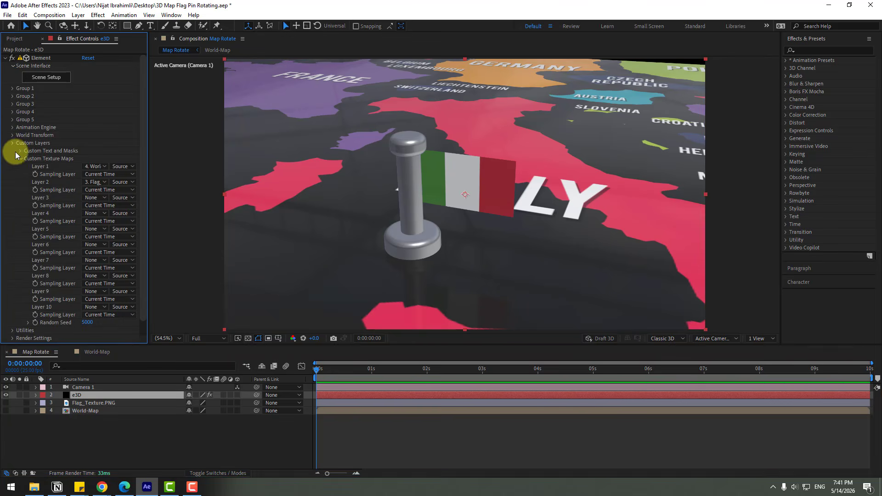
pyautogui.click(14, 143)
pyautogui.click(13, 135)
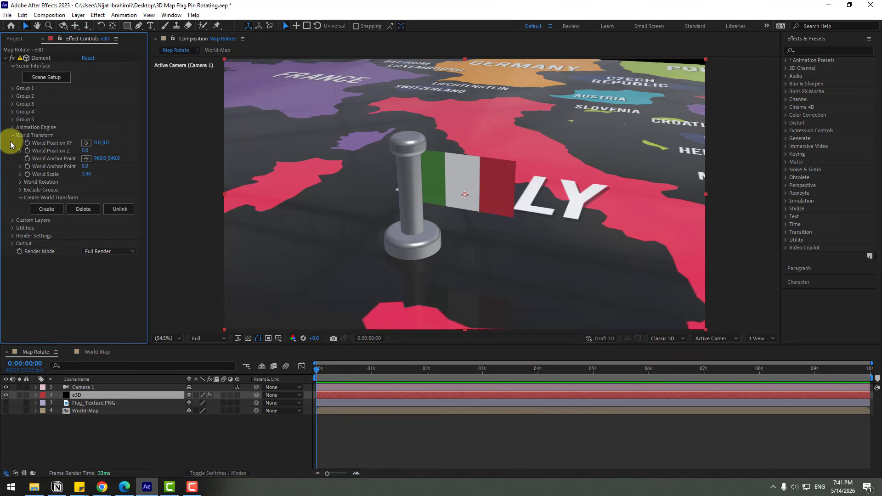
pyautogui.click(20, 182)
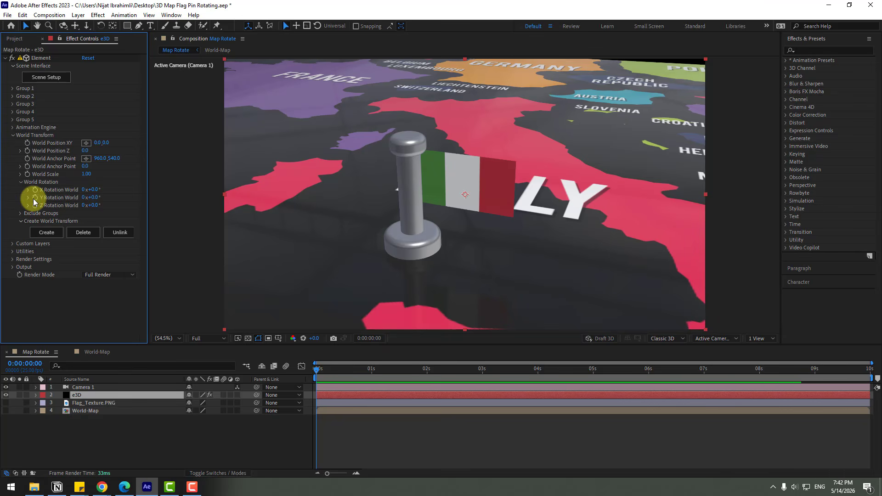
pyautogui.click(34, 197)
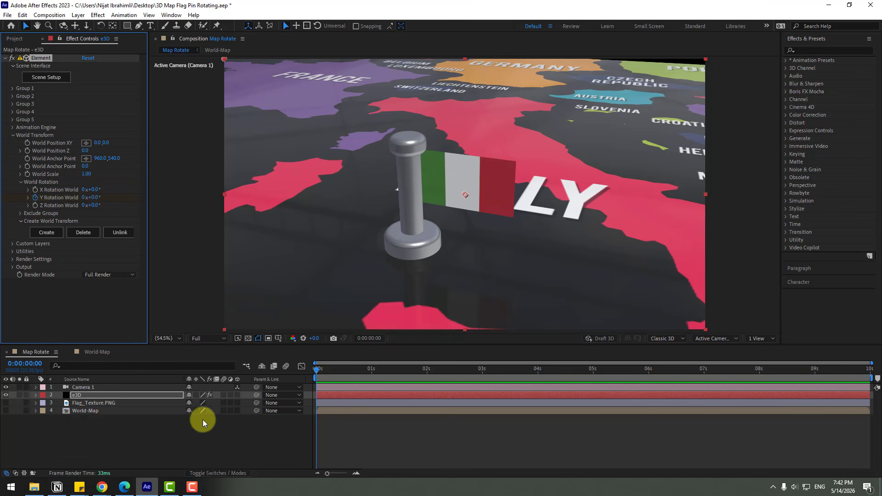
pyautogui.click(79, 395)
pyautogui.press('u')
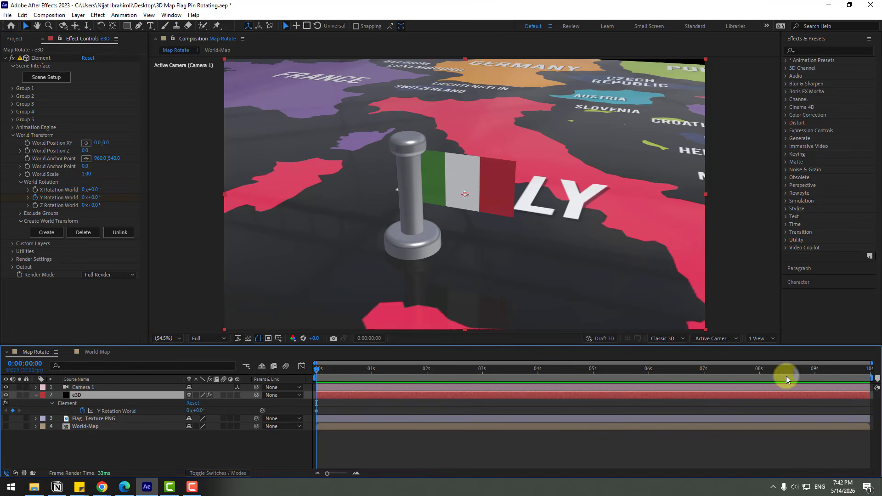
pyautogui.click(189, 411)
pyautogui.write('1')
pyautogui.press('Return')
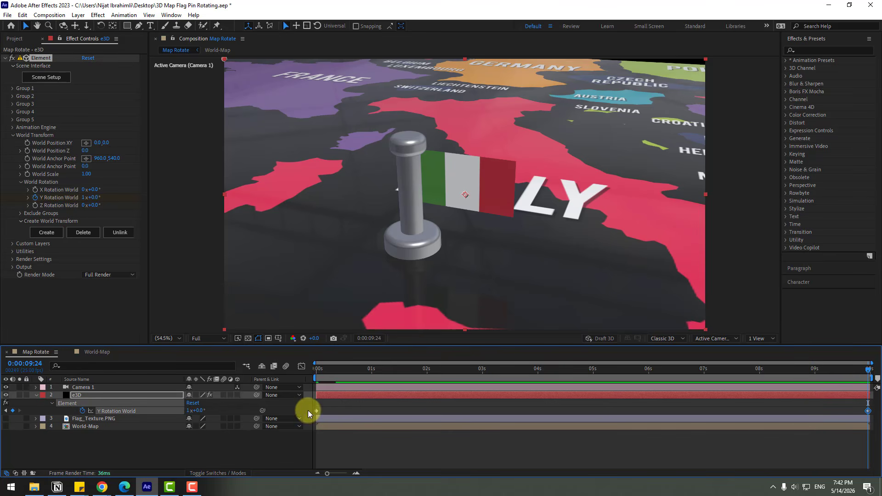
# Step: Play and scrub through the timeline to preview the map rotation
pyautogui.click(324, 371)
pyautogui.press('space')
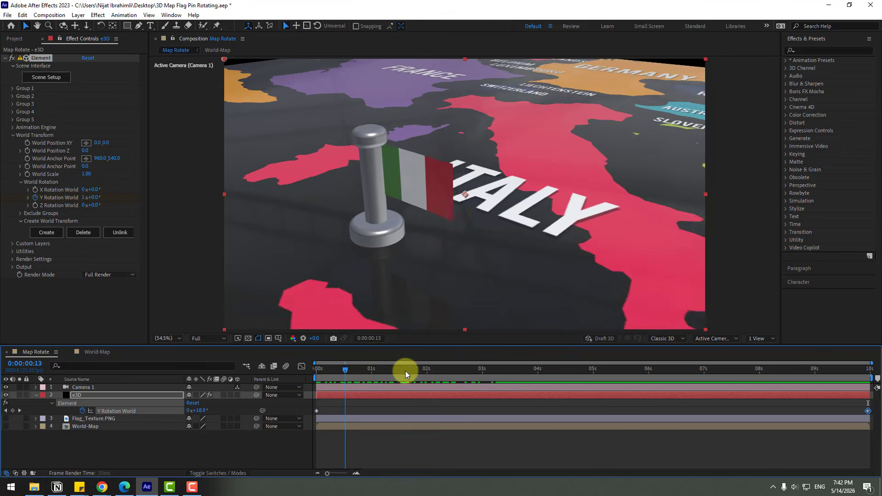
pyautogui.moveTo(531, 376); pyautogui.dragTo(458, 370)
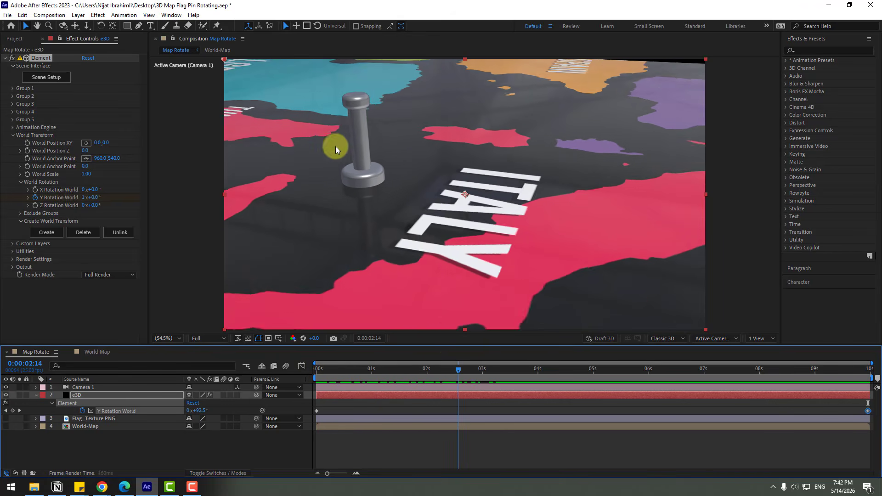
# Step: In Scene Setup, enable 2-Sided Plane on the flag's plane model and close Scene Setup
pyautogui.click(47, 77)
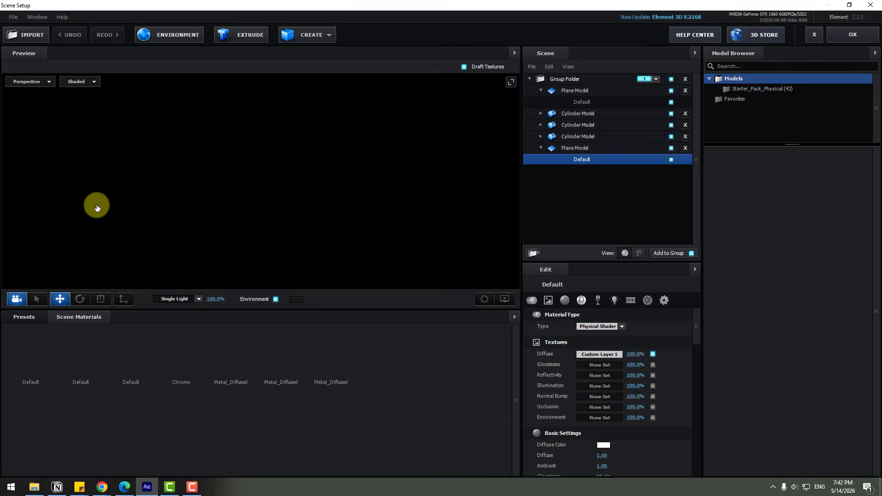
pyautogui.click(583, 91)
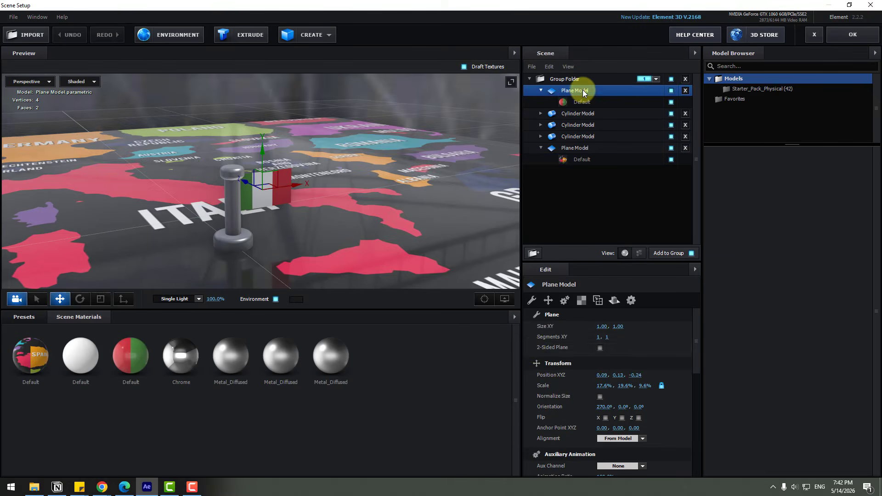
pyautogui.click(599, 348)
pyautogui.moveTo(202, 185); pyautogui.dragTo(349, 253)
pyautogui.click(599, 348)
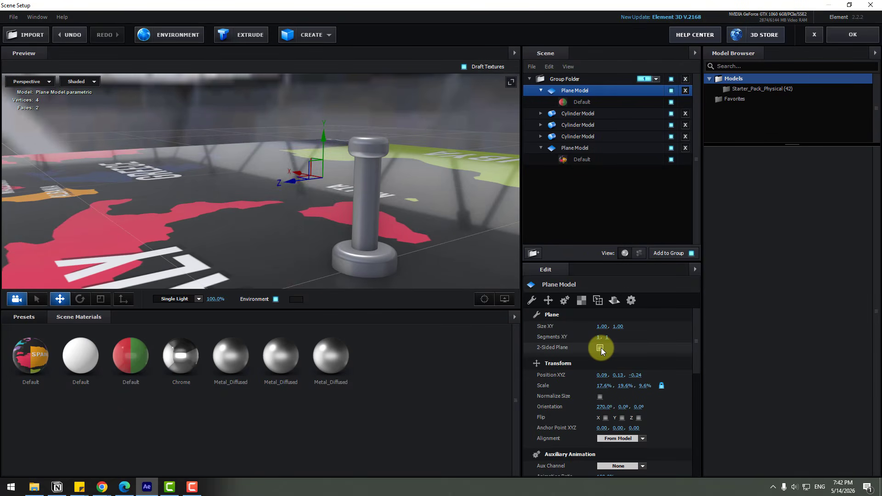
pyautogui.click(600, 348)
pyautogui.moveTo(374, 247); pyautogui.dragTo(731, 140)
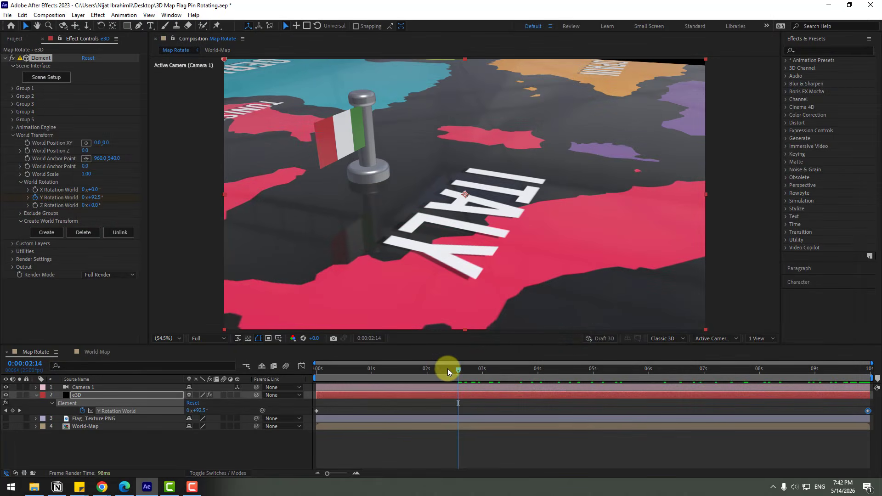
# Step: Enable SSAO ambient occlusion in the render settings and set its intensity to 10
pyautogui.moveTo(448, 368); pyautogui.dragTo(333, 368)
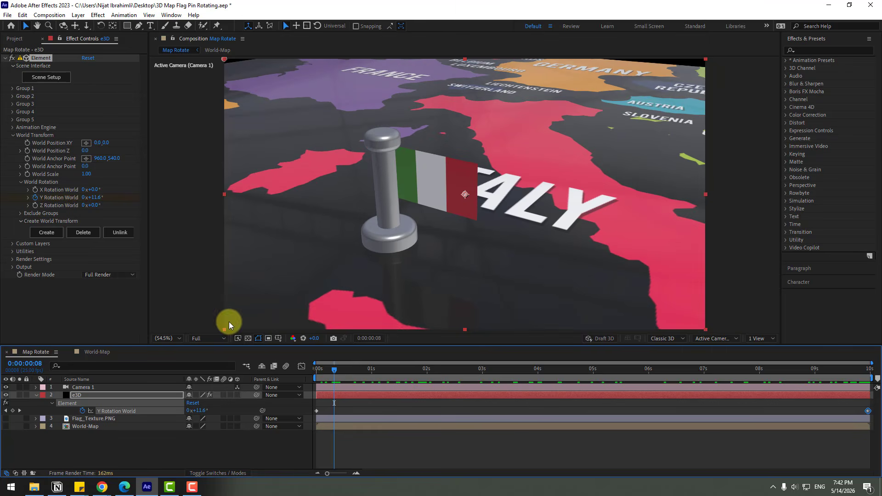
pyautogui.click(10, 262)
pyautogui.click(11, 263)
pyautogui.scroll(-1, 12, 265)
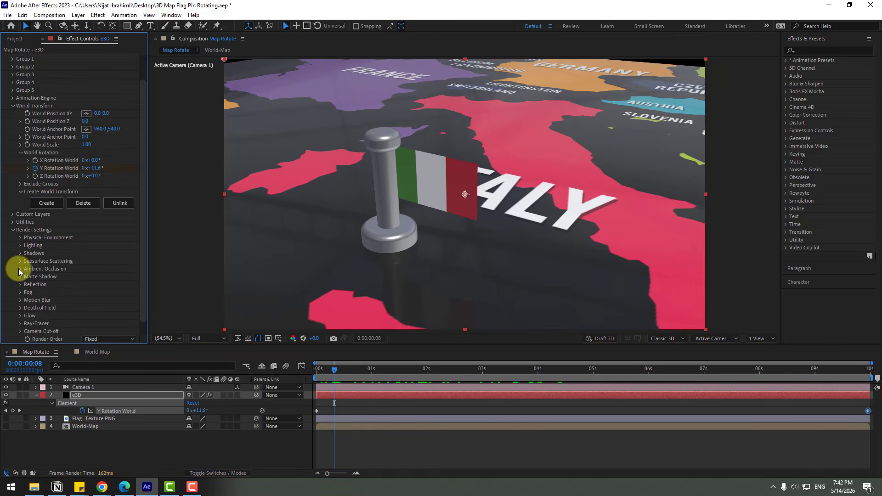
pyautogui.click(21, 269)
pyautogui.scroll(-2, 28, 273)
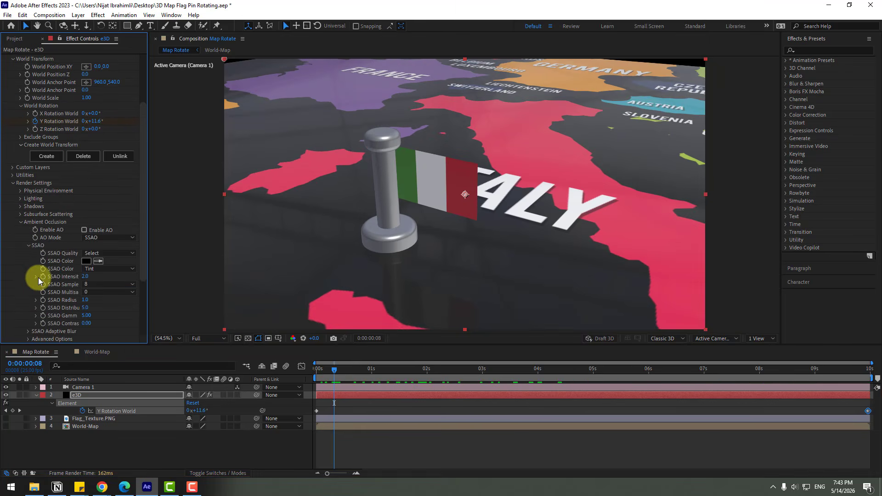
pyautogui.click(84, 230)
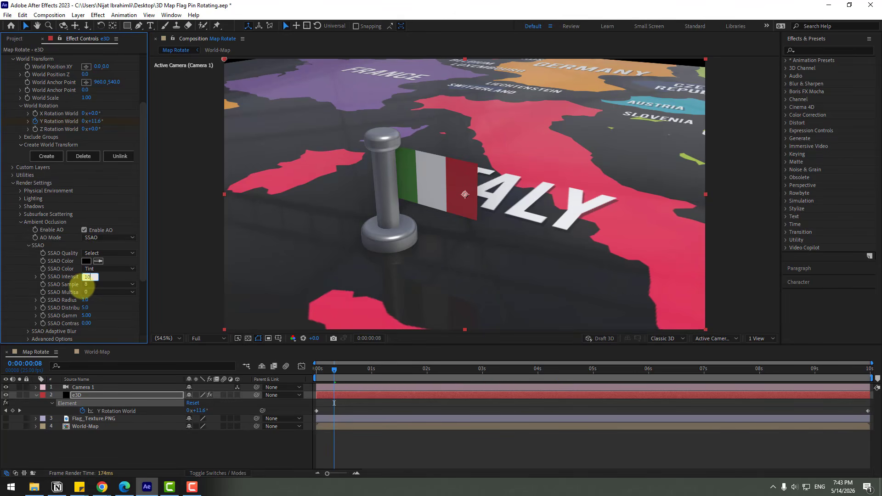
pyautogui.press('Return')
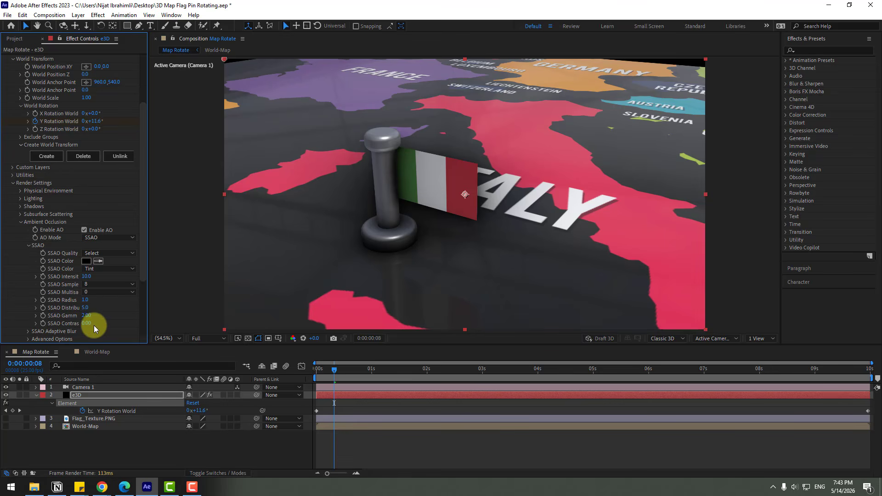
# Step: Keyframe the environment's Y rotation at 0 at the start of the composition
pyautogui.moveTo(365, 369)
pyautogui.mouseDown()
pyautogui.moveTo(495, 361)
pyautogui.moveTo(307, 367)
pyautogui.mouseUp()
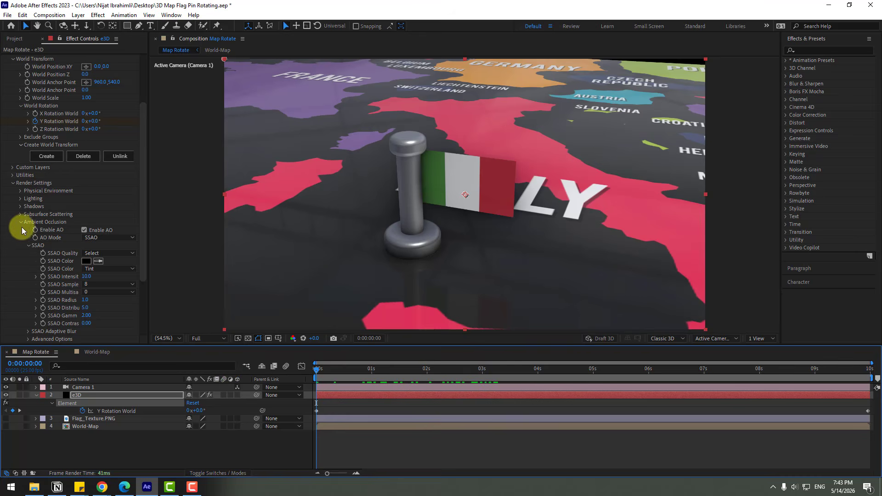
pyautogui.click(21, 223)
pyautogui.click(20, 222)
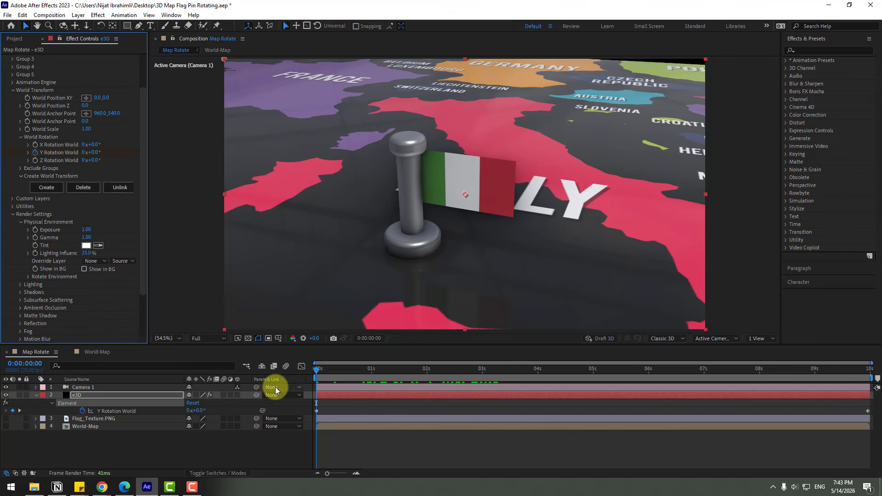
pyautogui.moveTo(322, 372); pyautogui.dragTo(387, 363)
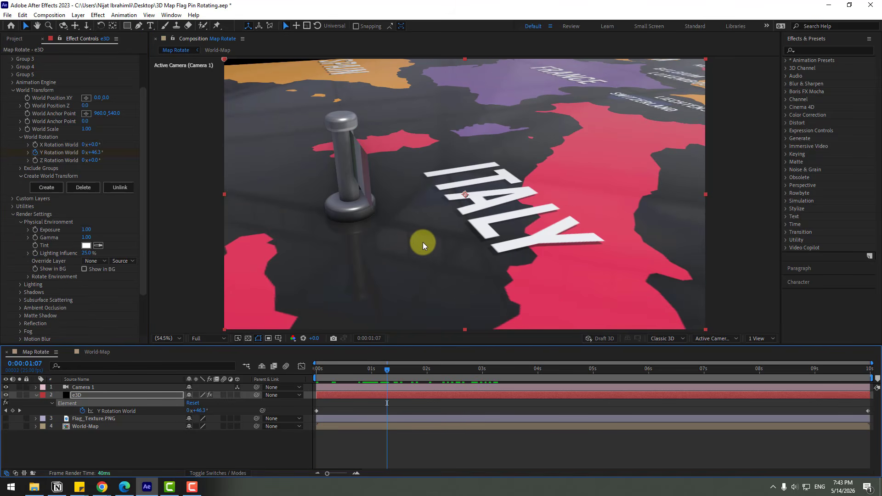
pyautogui.press('Home')
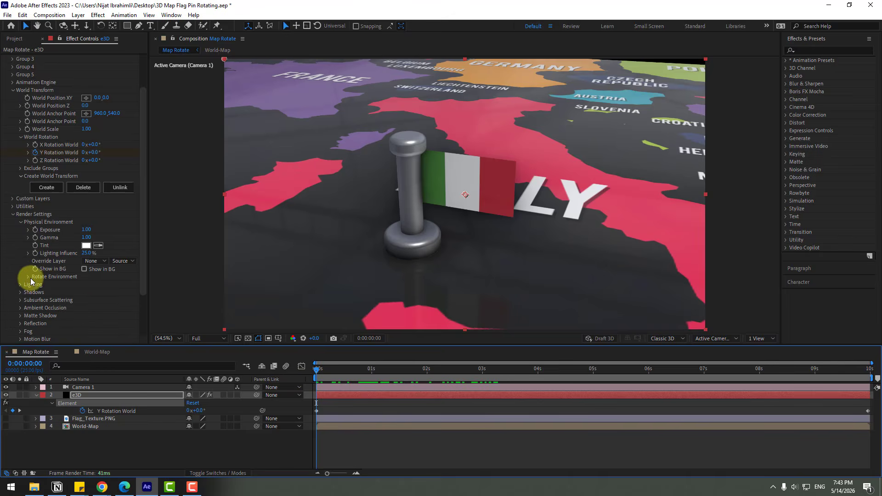
pyautogui.click(27, 277)
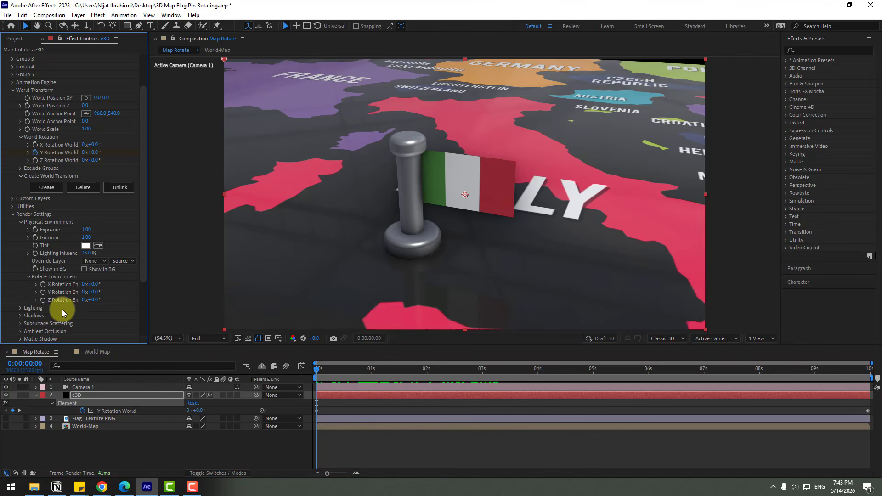
pyautogui.click(43, 292)
# Step: Set the environment's Y rotation to 1x at the end of the composition
pyautogui.click(75, 395)
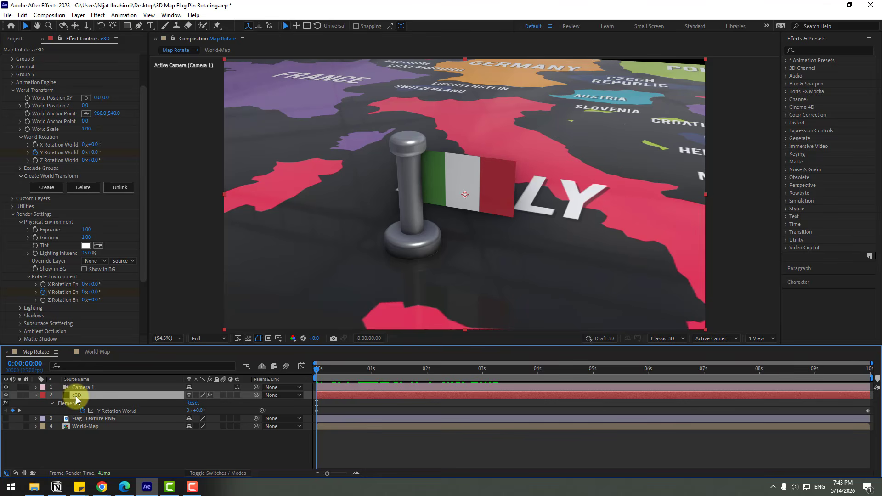
pyautogui.press('u')
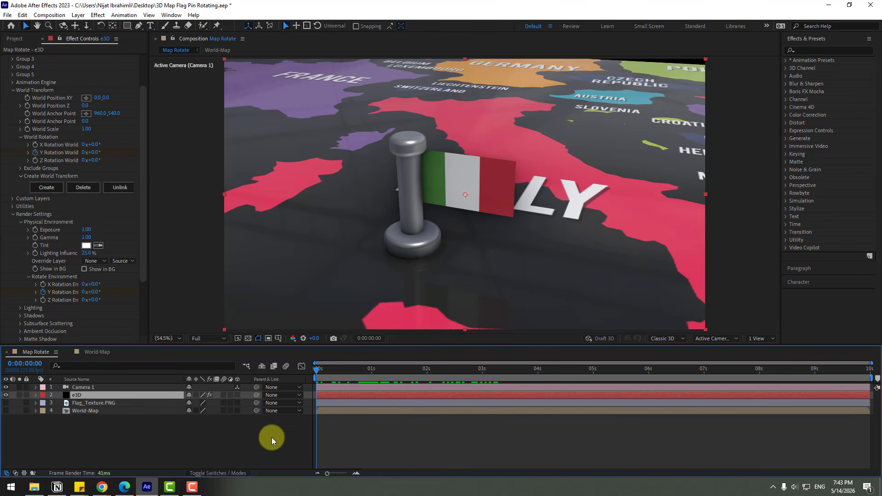
pyautogui.moveTo(758, 373); pyautogui.dragTo(870, 374)
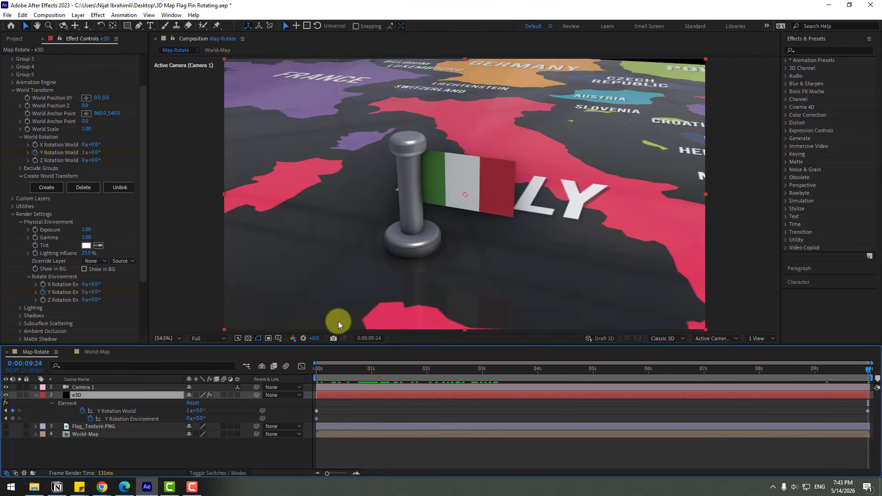
pyautogui.click(84, 292)
pyautogui.write('1')
pyautogui.press('Return')
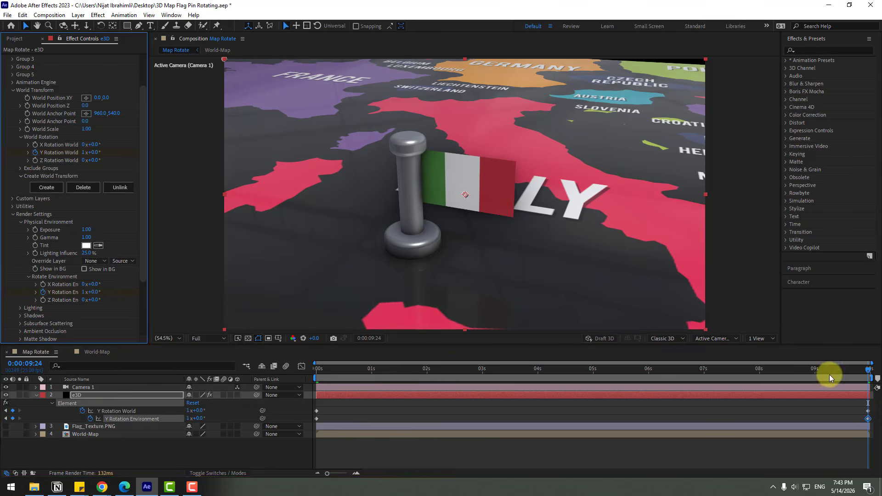
# Step: Play the timeline to preview the rotating map and environment
pyautogui.moveTo(828, 374); pyautogui.dragTo(725, 373)
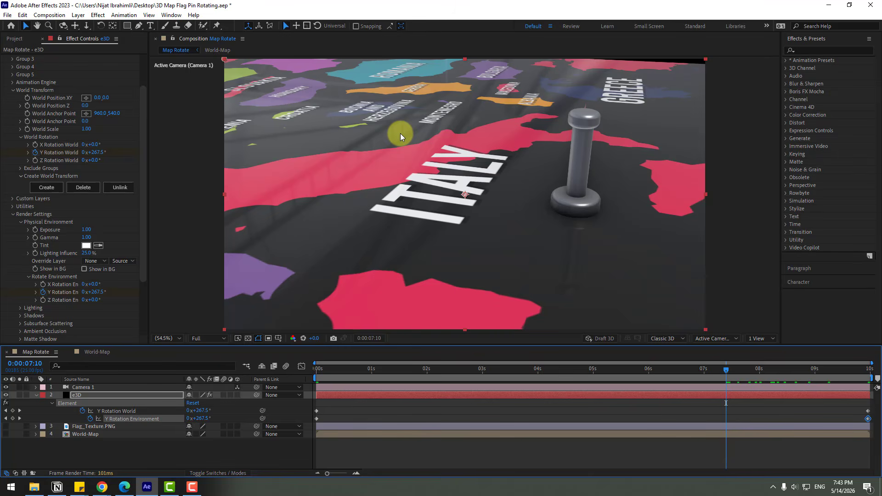
pyautogui.press('space')
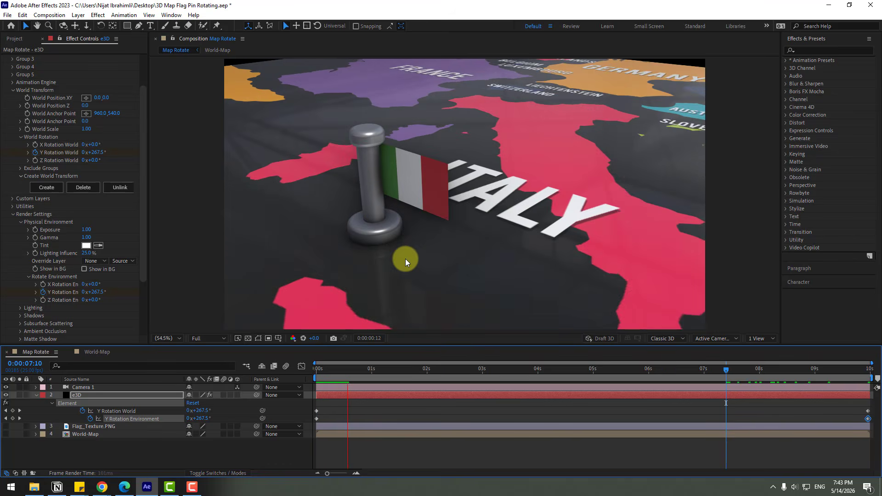
pyautogui.moveTo(374, 368); pyautogui.dragTo(14, 240)
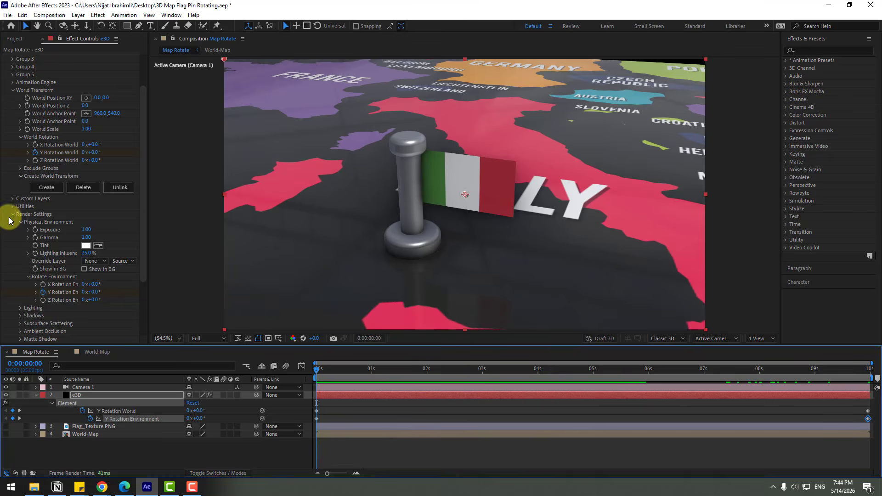
# Step: Add the Cinema lighting preset in the e3D render settings
pyautogui.scroll(-3, 13, 251)
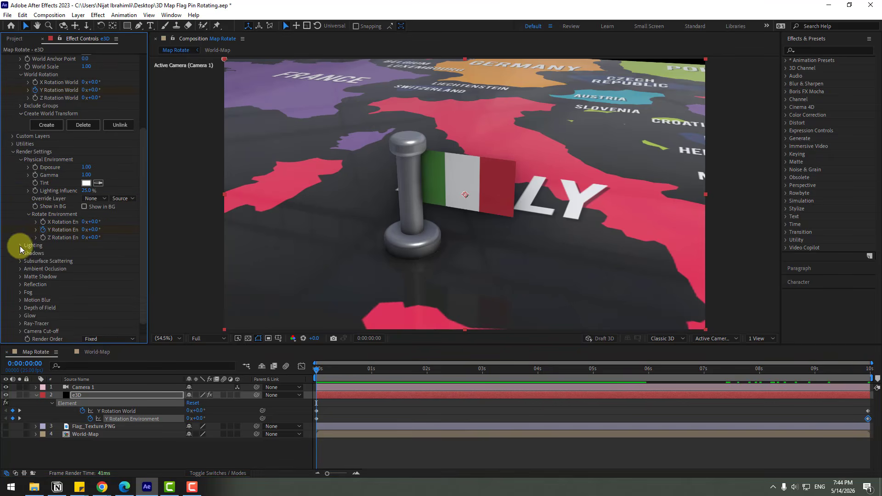
pyautogui.click(20, 246)
pyautogui.click(104, 269)
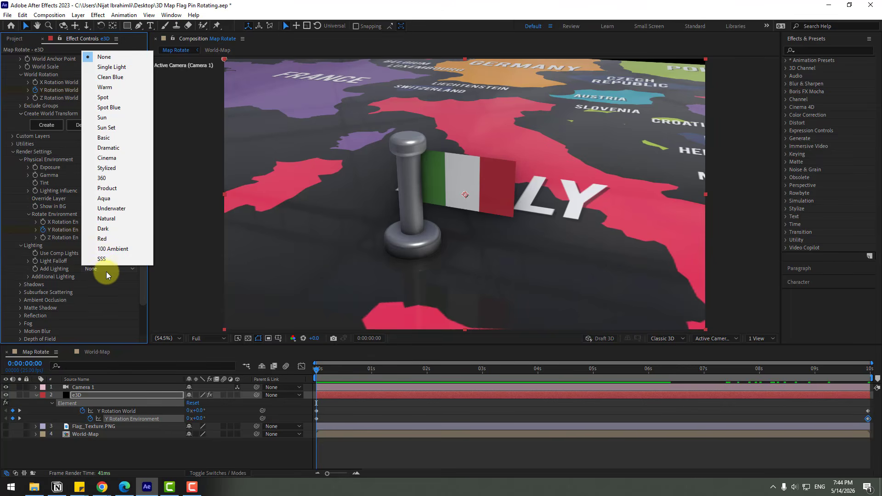
pyautogui.click(107, 158)
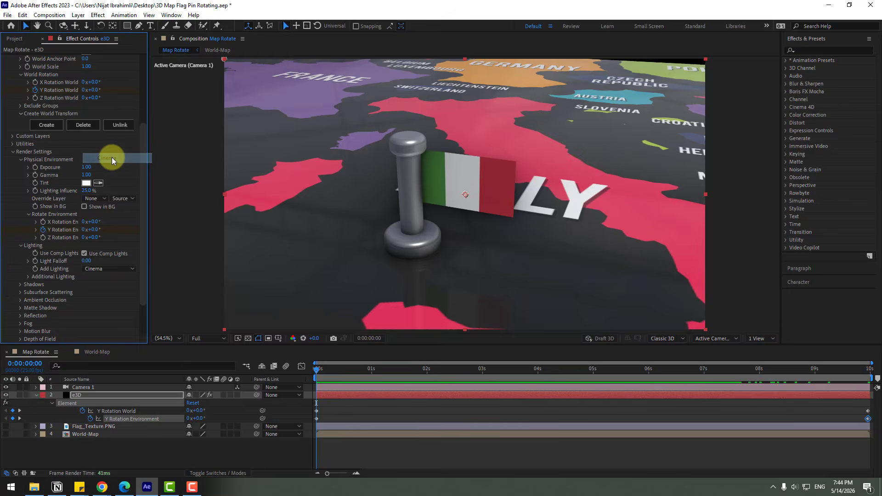
# Step: Turn on depth of field in Camera 1's camera options
pyautogui.moveTo(336, 370); pyautogui.dragTo(104, 406)
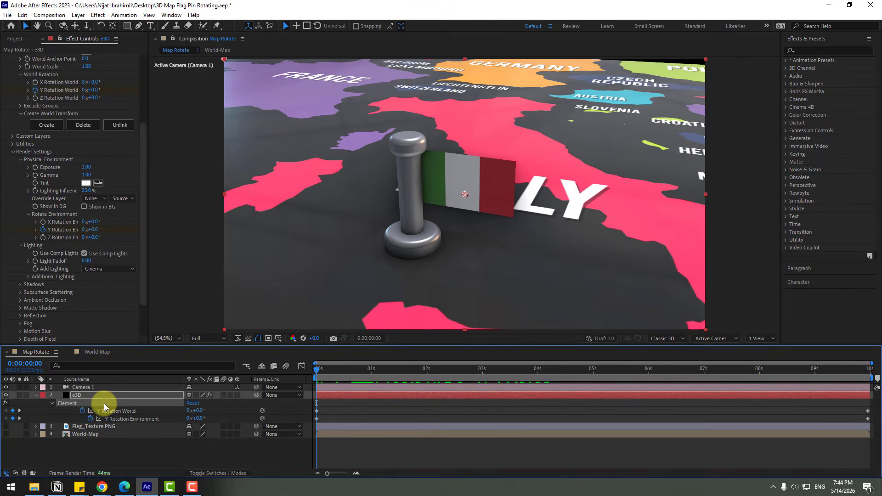
pyautogui.press('u')
pyautogui.click(83, 388)
pyautogui.click(37, 388)
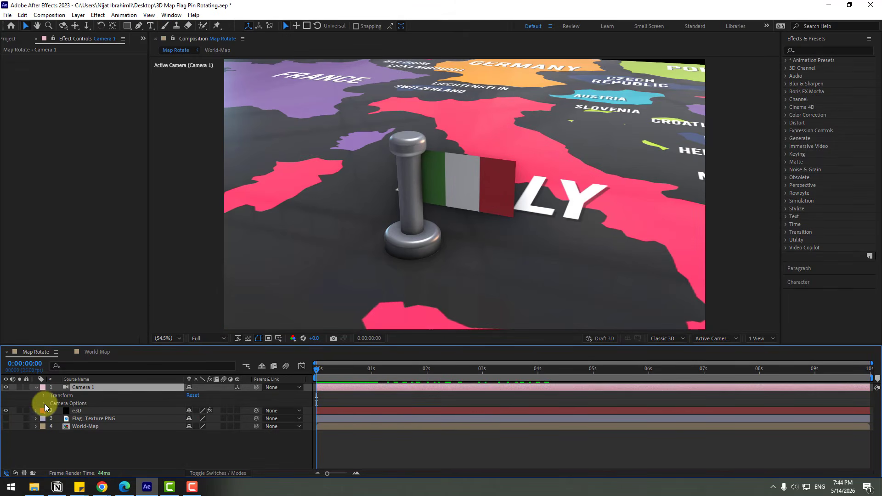
pyautogui.click(44, 403)
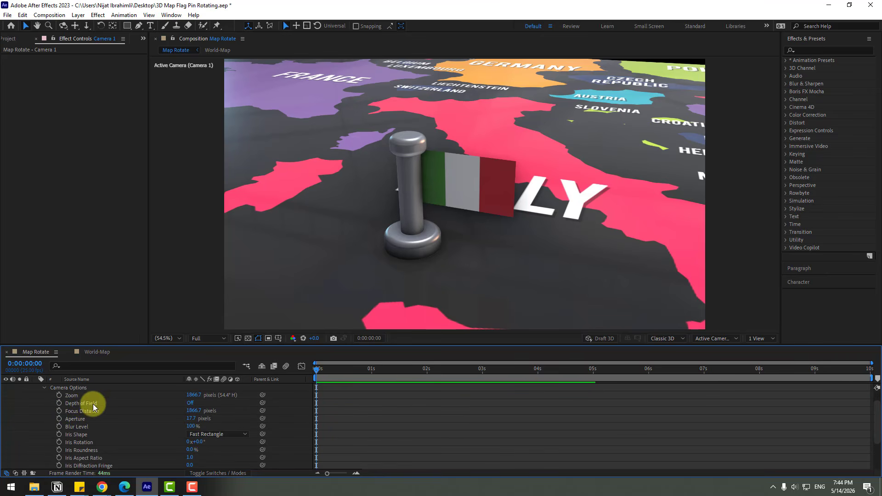
pyautogui.click(190, 403)
# Step: Switch the preview to Quarter resolution and set the camera's focus distance to 193.7 pixels and aperture to 28.7
pyautogui.click(202, 339)
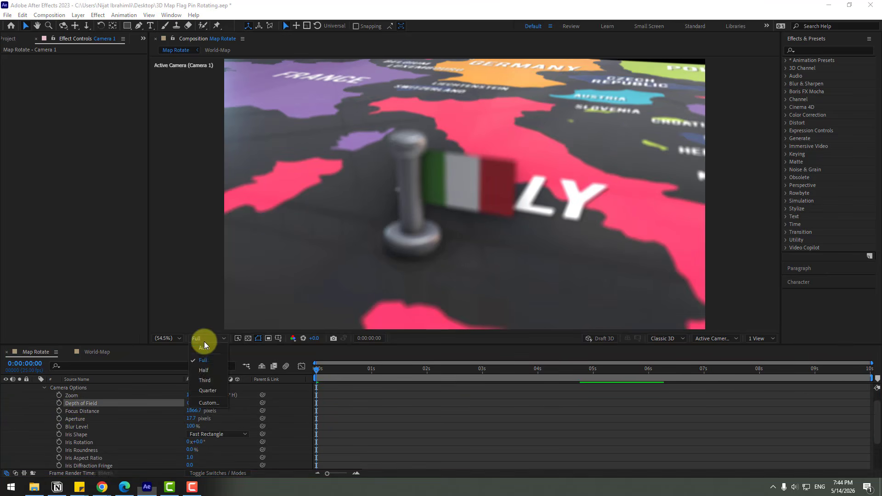
pyautogui.click(206, 390)
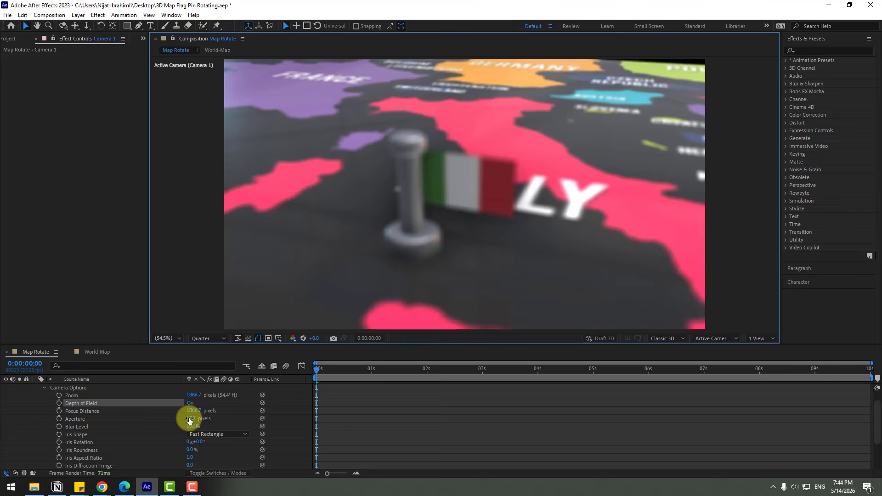
pyautogui.moveTo(189, 417); pyautogui.dragTo(1, 413)
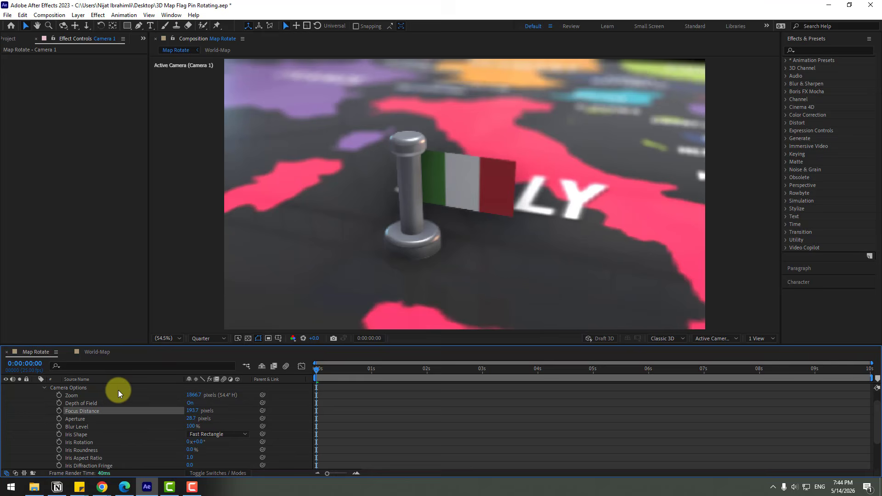
pyautogui.click(205, 339)
pyautogui.click(209, 362)
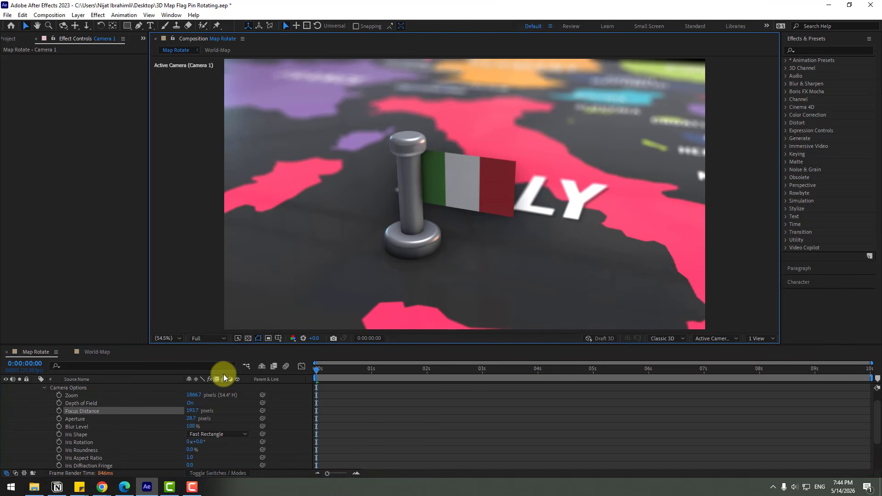
pyautogui.click(211, 339)
pyautogui.click(213, 390)
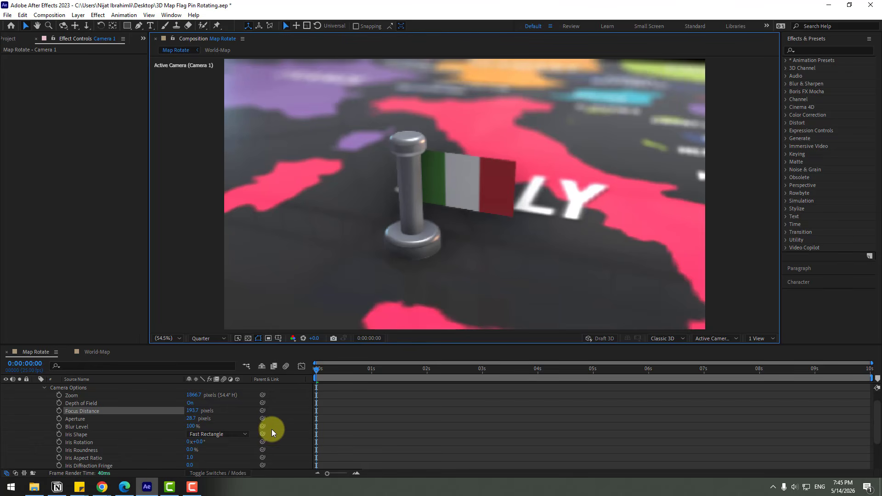
# Step: Keyframe the focus distance at the start and set it to 255.7 pixels at 0:00:00:20
pyautogui.click(59, 411)
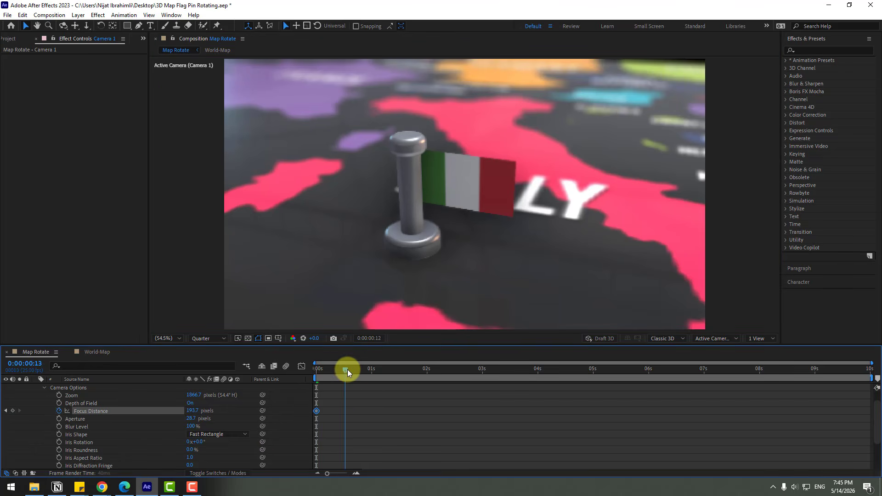
pyautogui.moveTo(347, 369); pyautogui.dragTo(360, 372)
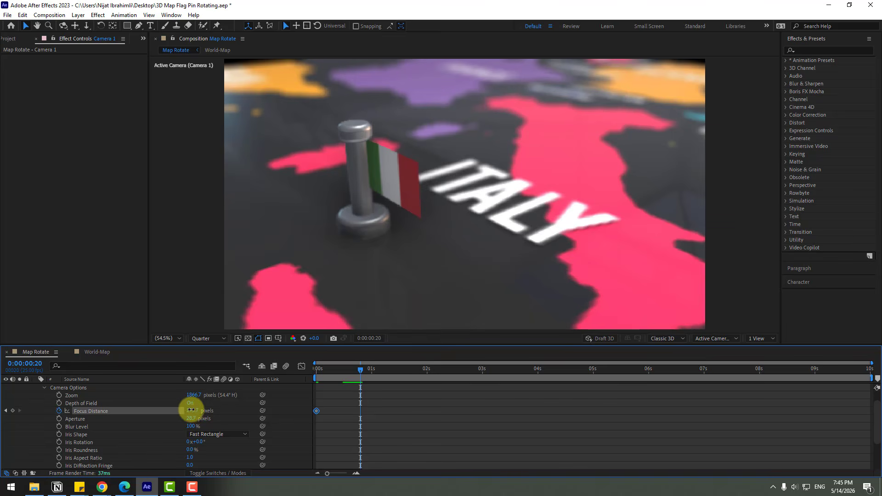
pyautogui.moveTo(191, 410); pyautogui.dragTo(207, 399)
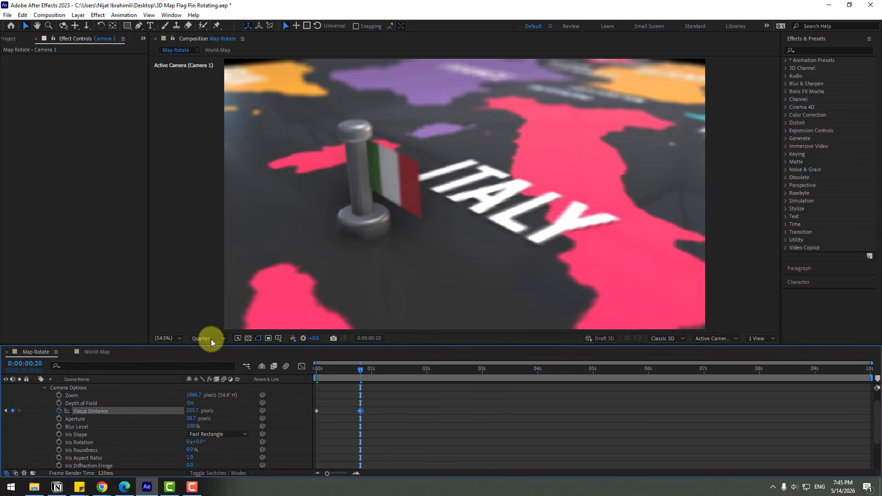
# Step: At Full resolution, scrub the timeline and add a focus distance keyframe at 0:00:06:23
pyautogui.click(211, 339)
pyautogui.click(208, 361)
pyautogui.click(437, 374)
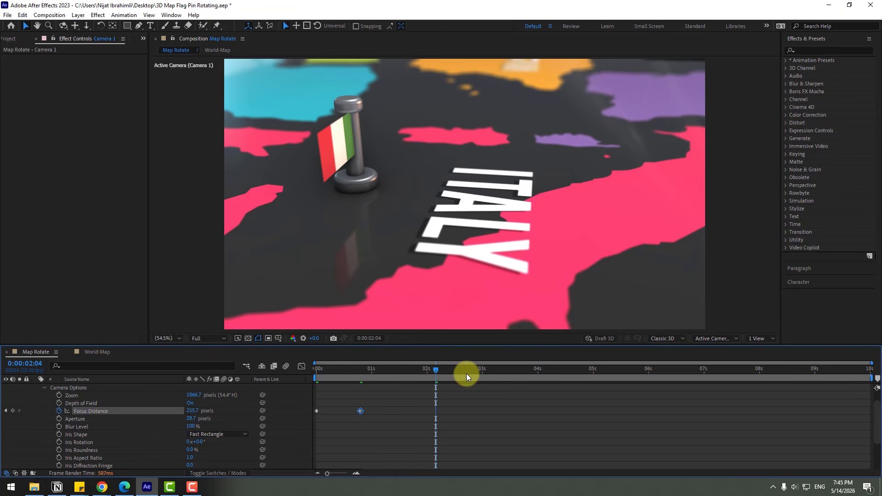
pyautogui.click(466, 373)
pyautogui.click(515, 373)
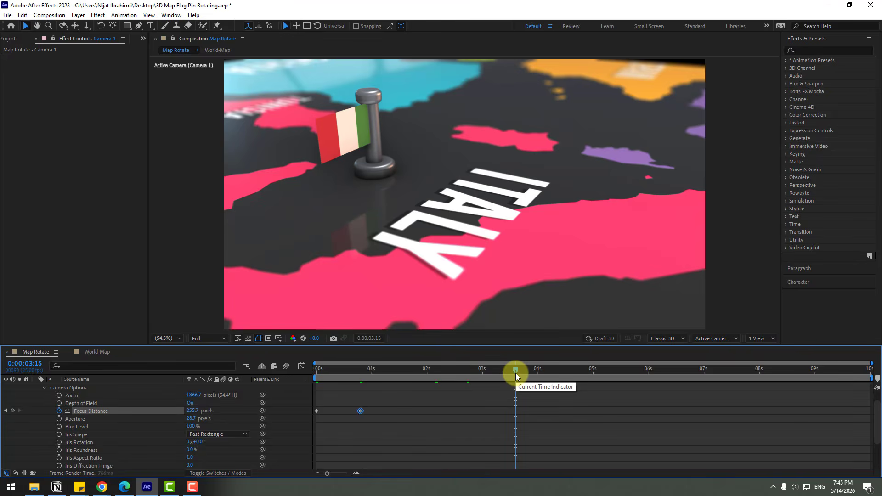
pyautogui.click(571, 372)
pyautogui.click(699, 370)
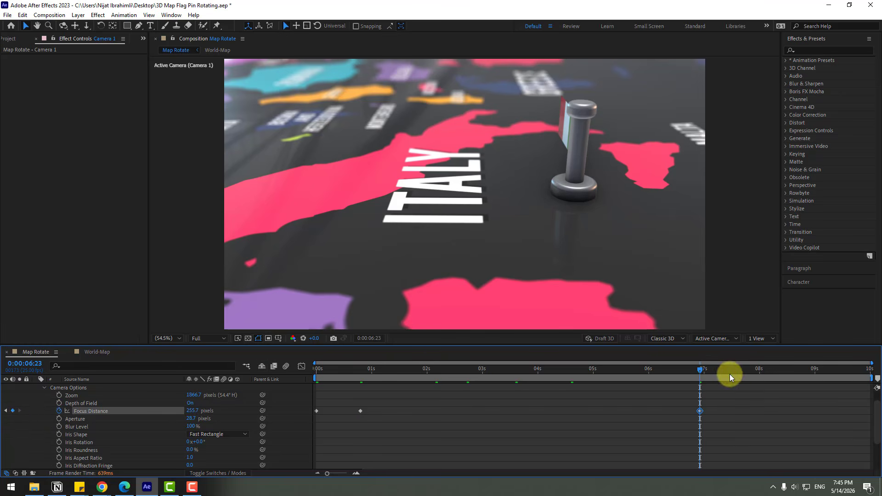
# Step: Set the focus distance to 233.7 pixels at 0:00:07:17 and paste the starting keyframe at the composition end
pyautogui.click(741, 371)
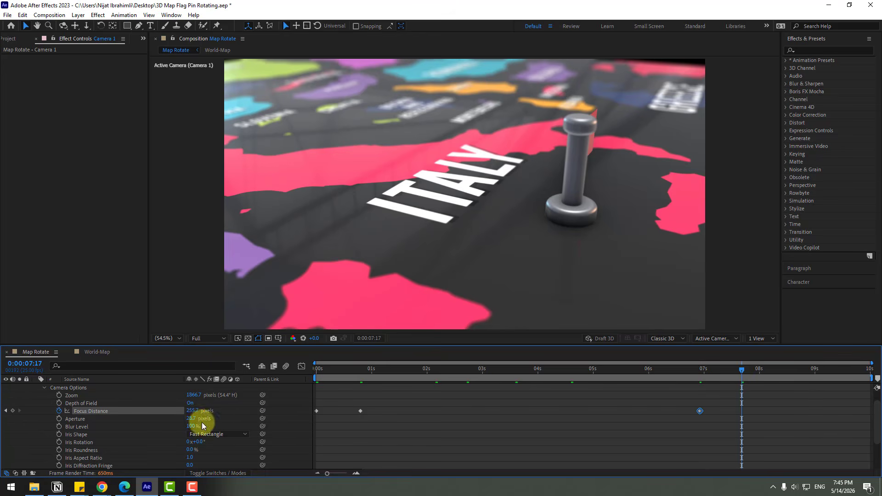
pyautogui.click(208, 339)
pyautogui.click(207, 405)
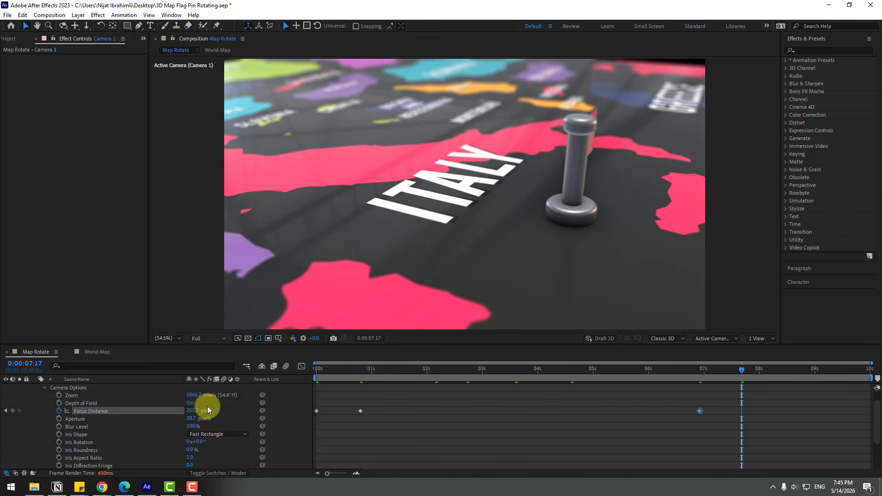
pyautogui.moveTo(208, 406); pyautogui.dragTo(173, 409)
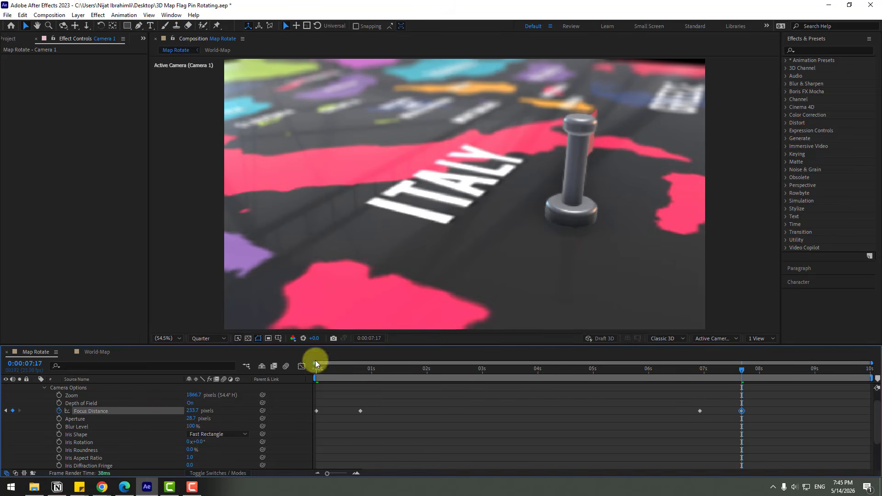
pyautogui.moveTo(764, 368); pyautogui.dragTo(876, 374)
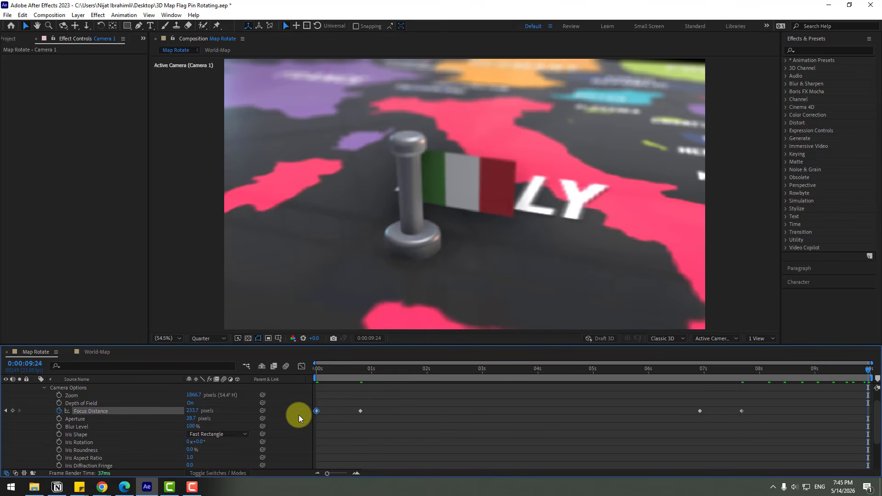
pyautogui.hotkey('ctrl', 'v')
# Step: Play the timeline from the start to preview the focus animation
pyautogui.moveTo(729, 368); pyautogui.dragTo(222, 388)
pyautogui.scroll(1, 222, 387)
pyautogui.press('space')
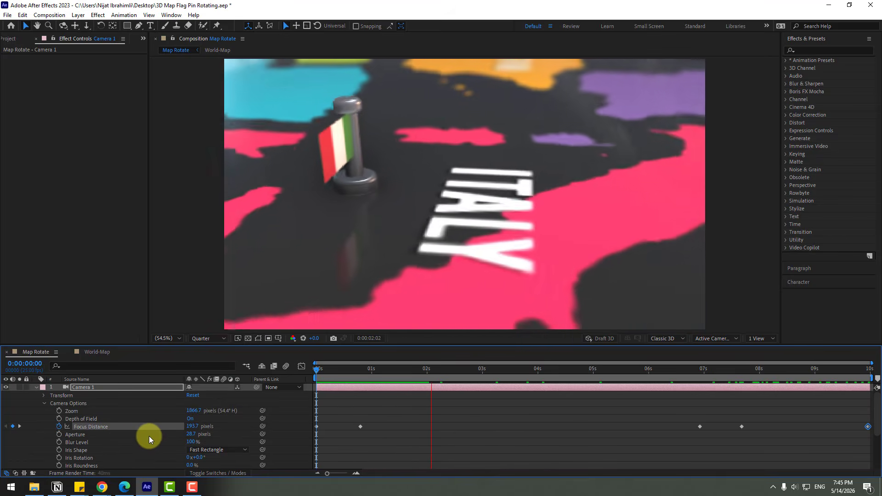
pyautogui.click(416, 374)
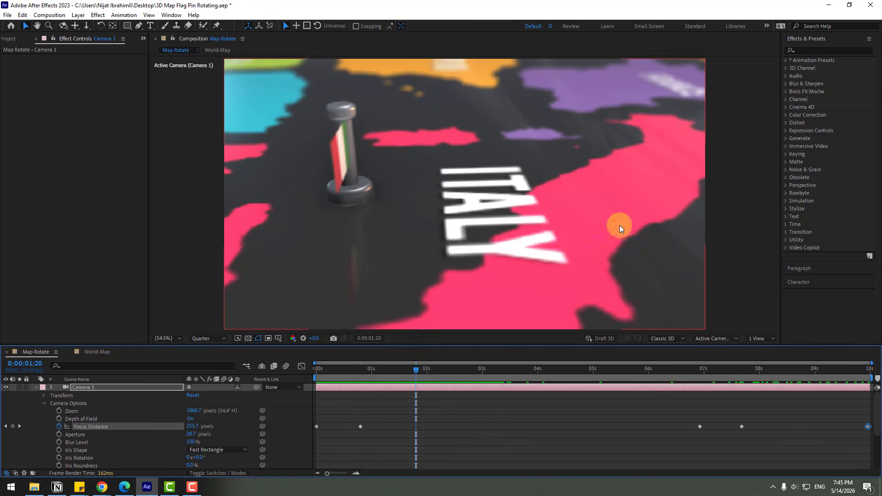
pyautogui.press('space')
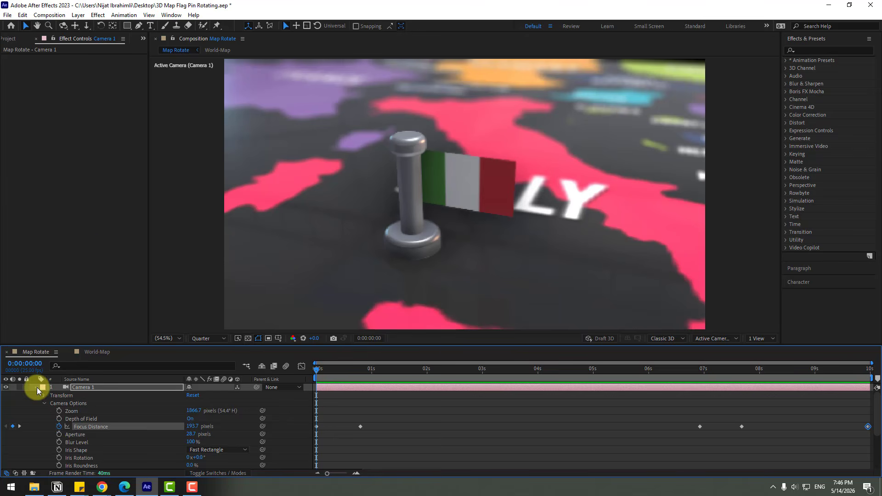
# Step: Duplicate the Map Rotate composition in the project
pyautogui.click(37, 388)
pyautogui.click(10, 39)
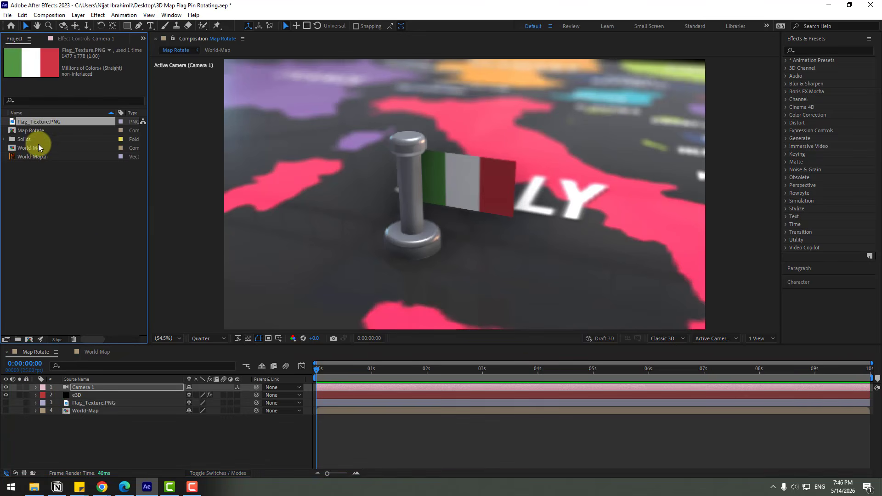
pyautogui.click(38, 130)
pyautogui.hotkey('ctrl', 'd')
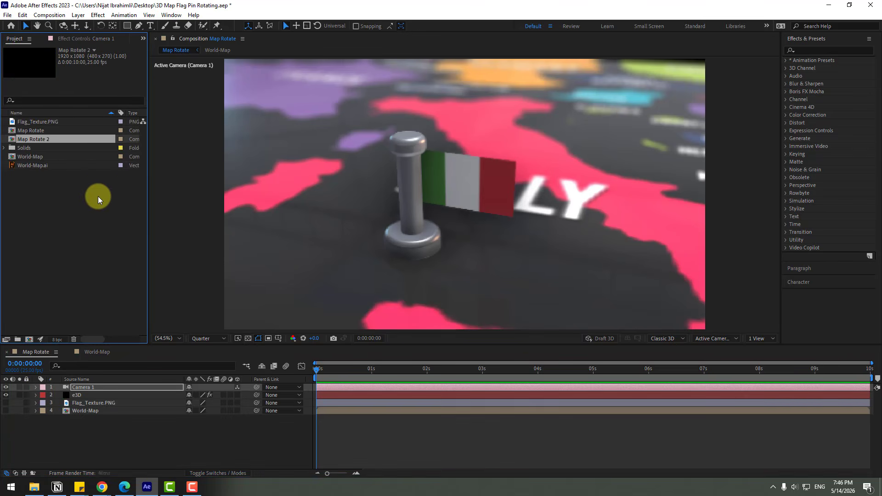
# Step: Open the Map Rotate 2 composition and reveal the e3D layer's keyframed properties
pyautogui.doubleClick(33, 140)
pyautogui.click(77, 396)
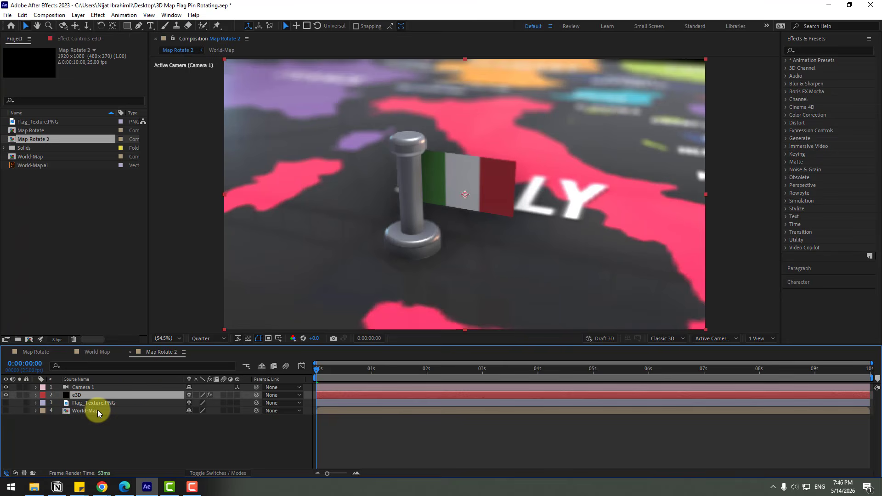
pyautogui.press('u')
pyautogui.click(232, 451)
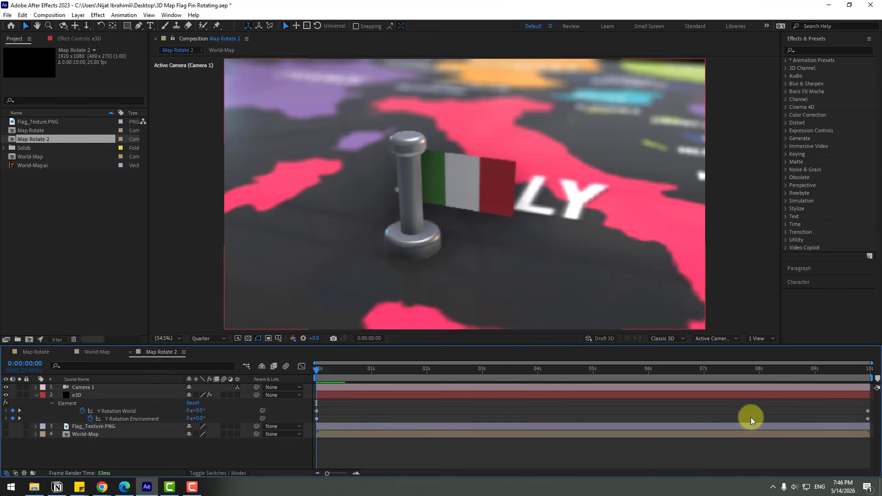
# Step: Delete both keyframes of the world Y rotation
pyautogui.click(867, 411)
pyautogui.press('Delete')
pyautogui.click(316, 411)
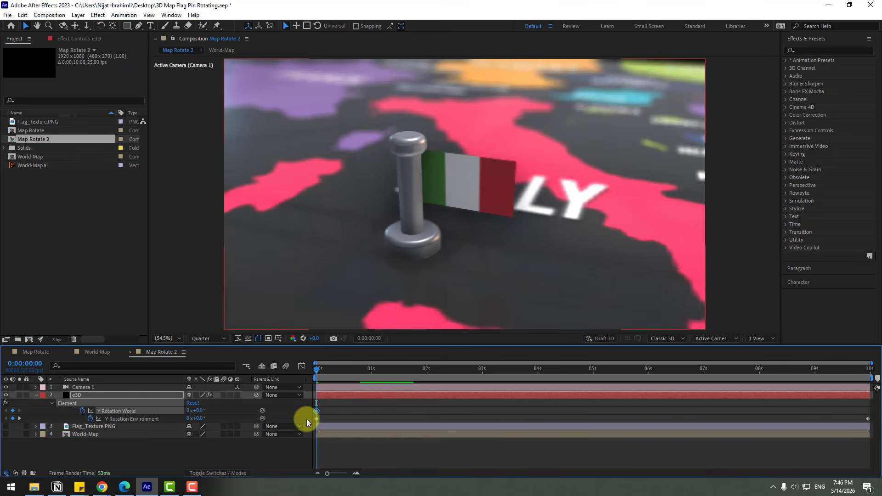
pyautogui.press('Delete')
pyautogui.moveTo(328, 373)
pyautogui.mouseDown()
pyautogui.moveTo(359, 375)
pyautogui.moveTo(313, 377)
pyautogui.mouseUp()
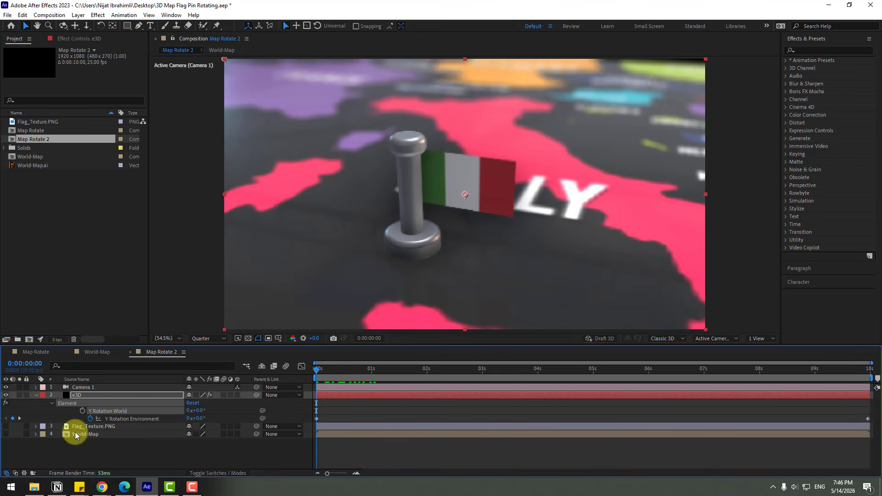
# Step: Keyframe the world Y rotation at -28° at the start
pyautogui.click(82, 410)
pyautogui.moveTo(199, 410); pyautogui.dragTo(181, 407)
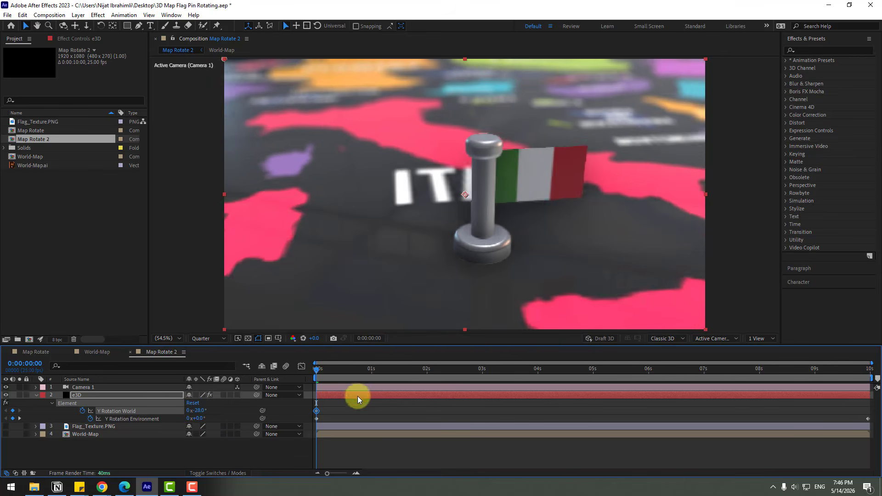
# Step: At 0:00:06:00, set both the world and environment Y rotations to 41°
pyautogui.click(647, 372)
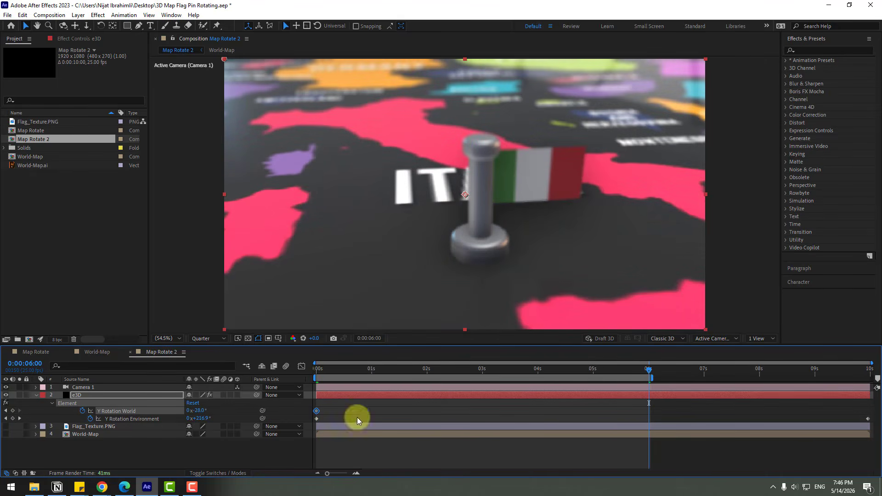
pyautogui.moveTo(197, 410); pyautogui.dragTo(649, 419)
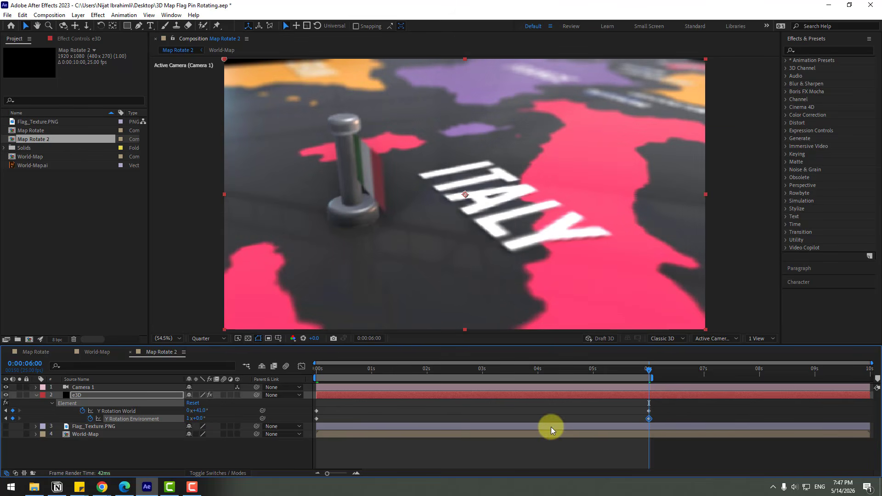
pyautogui.click(187, 419)
pyautogui.write('0')
pyautogui.press('Return')
pyautogui.click(198, 419)
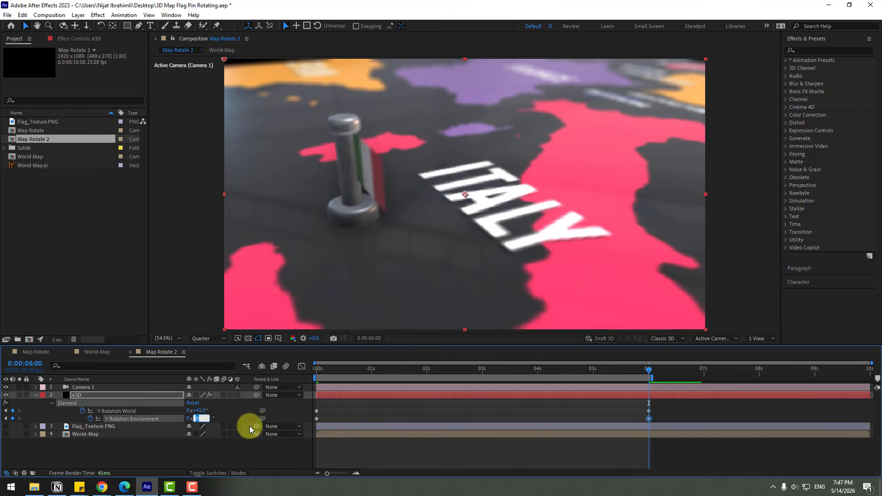
pyautogui.write('41')
pyautogui.press('Return')
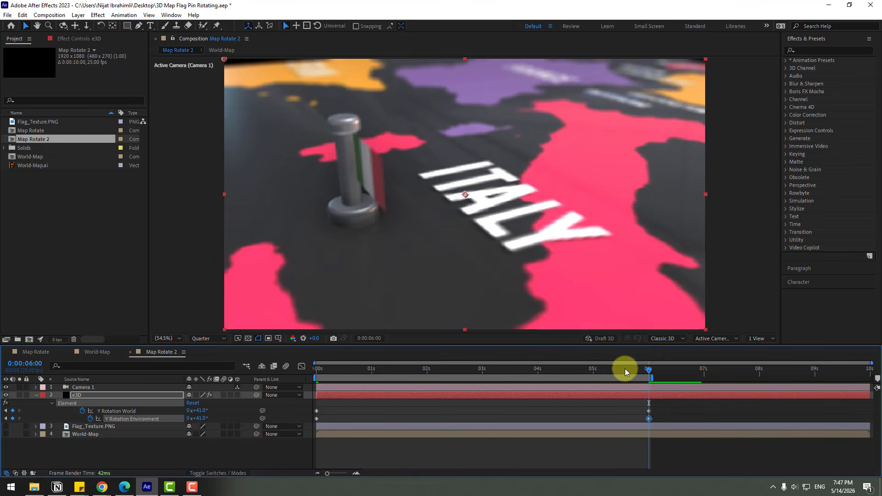
# Step: Remove all focus distance keyframes from Camera 1 in the duplicated composition
pyautogui.moveTo(624, 368); pyautogui.dragTo(307, 385)
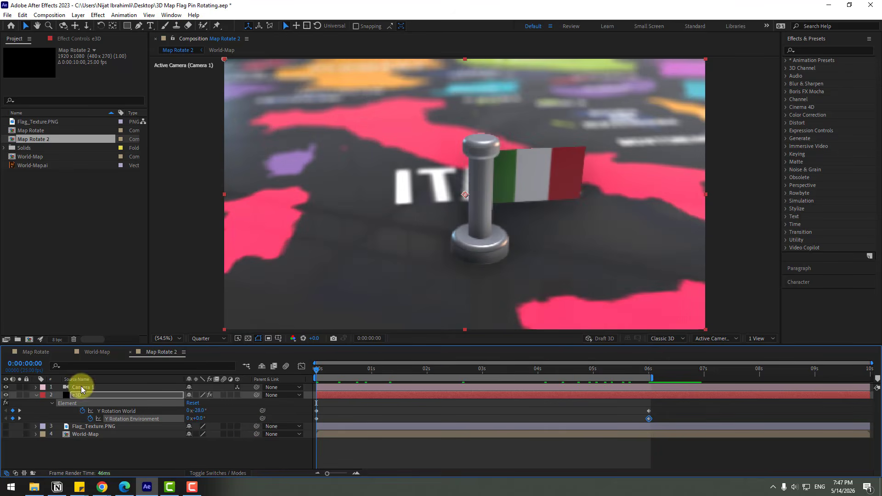
pyautogui.click(80, 386)
pyautogui.press('u')
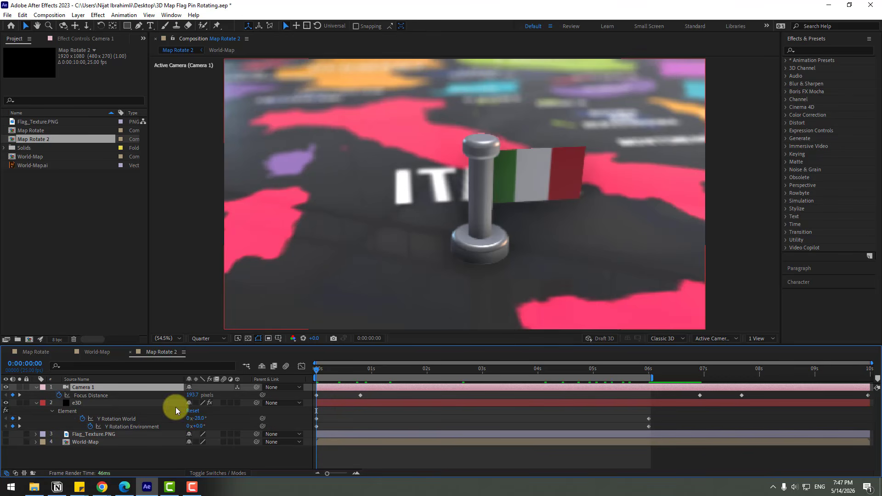
pyautogui.click(59, 396)
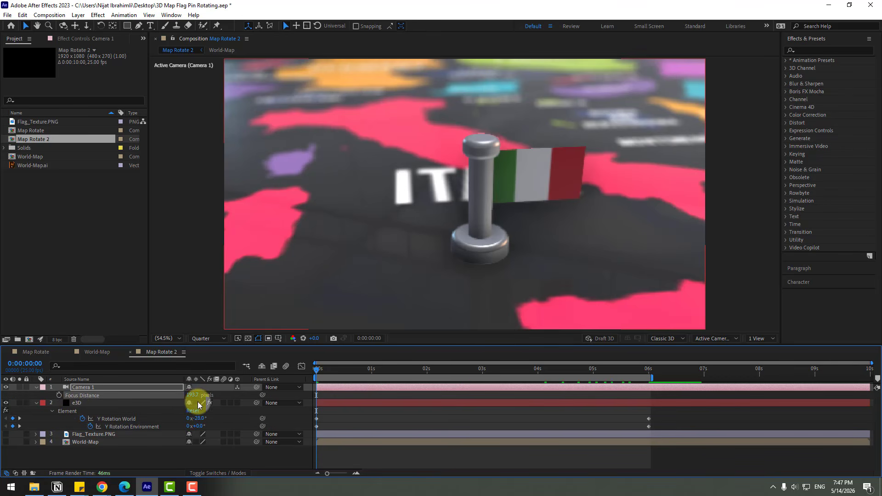
# Step: Keyframe Camera 1's focus distance at 192.7 pixels and move that keyframe to about 0:00:02:13
pyautogui.moveTo(191, 394)
pyautogui.mouseDown()
pyautogui.moveTo(207, 394)
pyautogui.moveTo(167, 394)
pyautogui.moveTo(186, 393)
pyautogui.mouseUp()
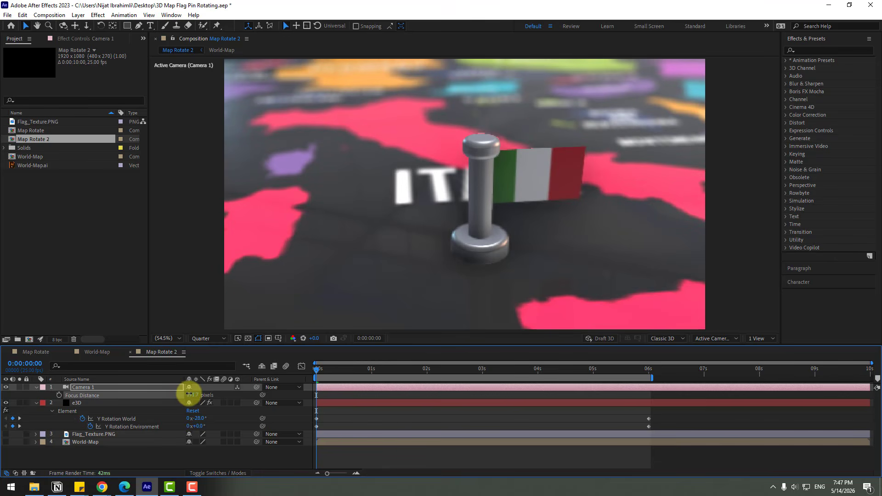
pyautogui.click(59, 395)
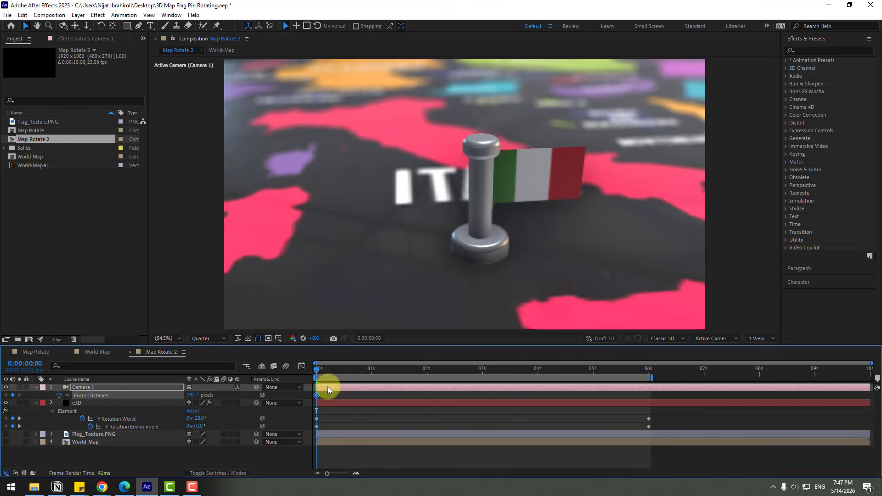
pyautogui.moveTo(346, 371); pyautogui.dragTo(454, 370)
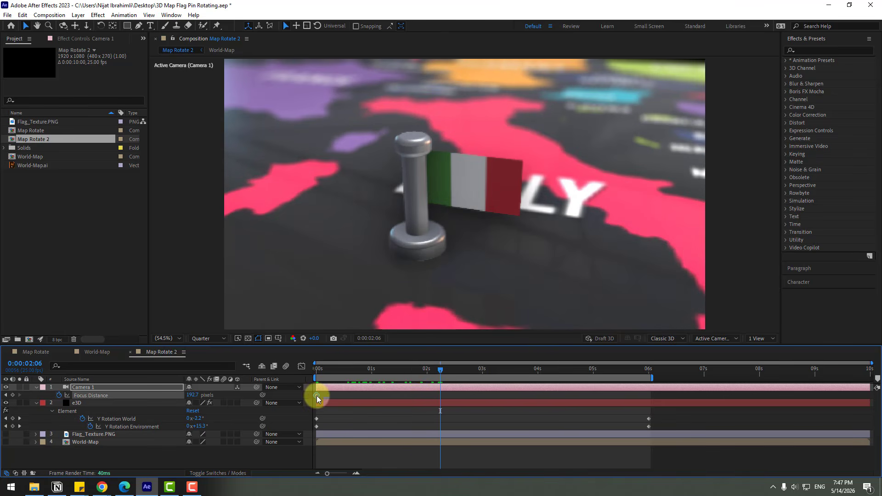
pyautogui.moveTo(316, 395); pyautogui.dragTo(456, 401)
# Step: At 0:00:04:01, set the camera's focus distance to 339.7 pixels to add a second keyframe
pyautogui.moveTo(479, 373); pyautogui.dragTo(539, 373)
pyautogui.moveTo(191, 396); pyautogui.dragTo(251, 387)
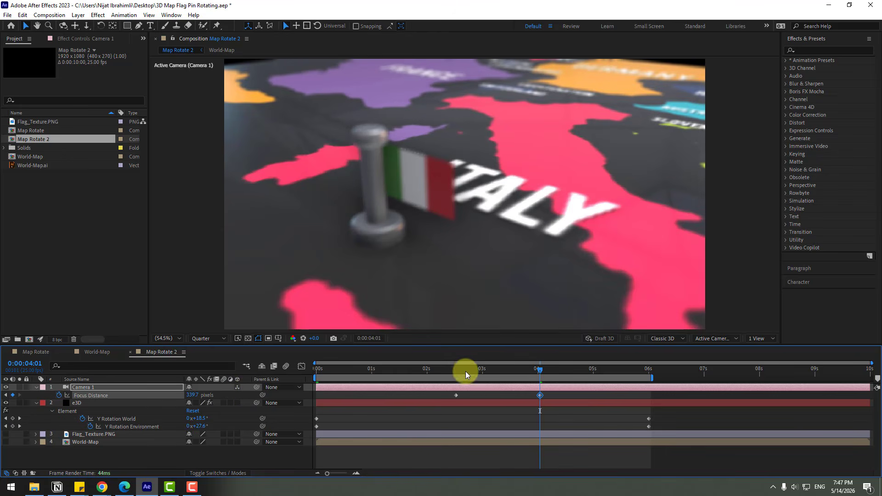
pyautogui.moveTo(465, 371); pyautogui.dragTo(491, 373)
# Step: Set the preview resolution to Full and scrub through the timeline to review the focus animation
pyautogui.click(218, 339)
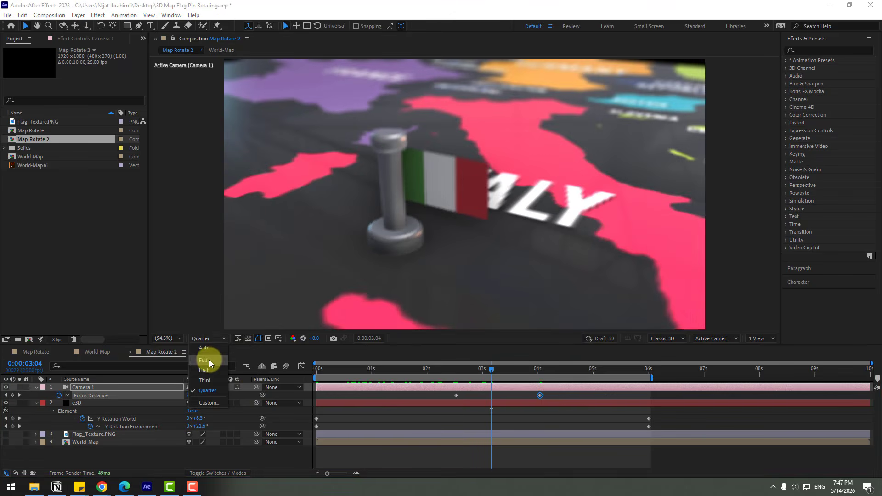
pyautogui.click(207, 360)
pyautogui.click(441, 371)
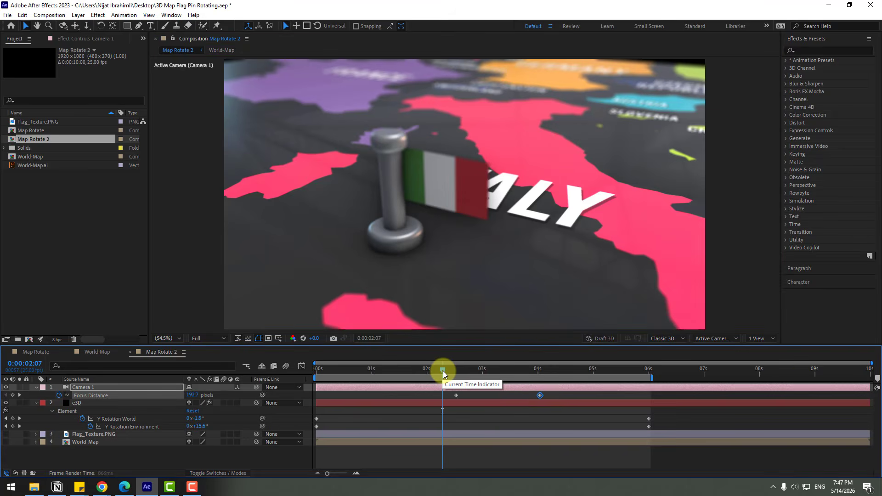
pyautogui.click(339, 368)
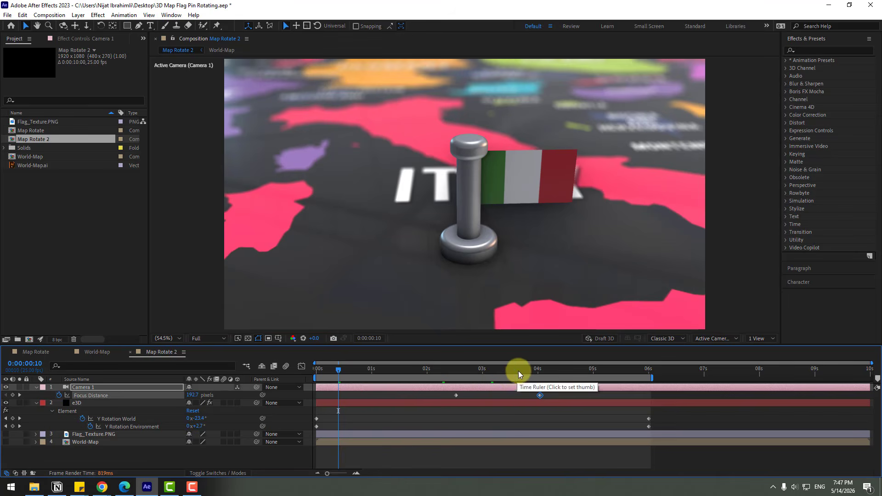
pyautogui.click(518, 370)
pyautogui.click(555, 368)
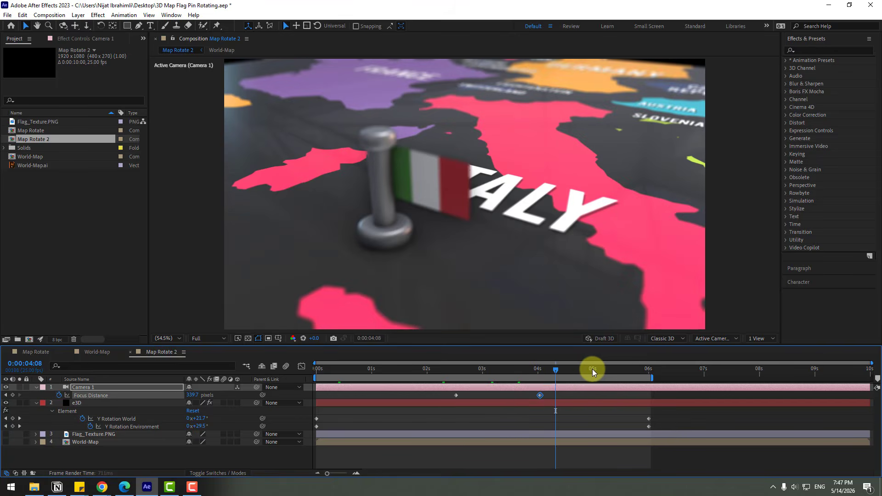
pyautogui.click(606, 369)
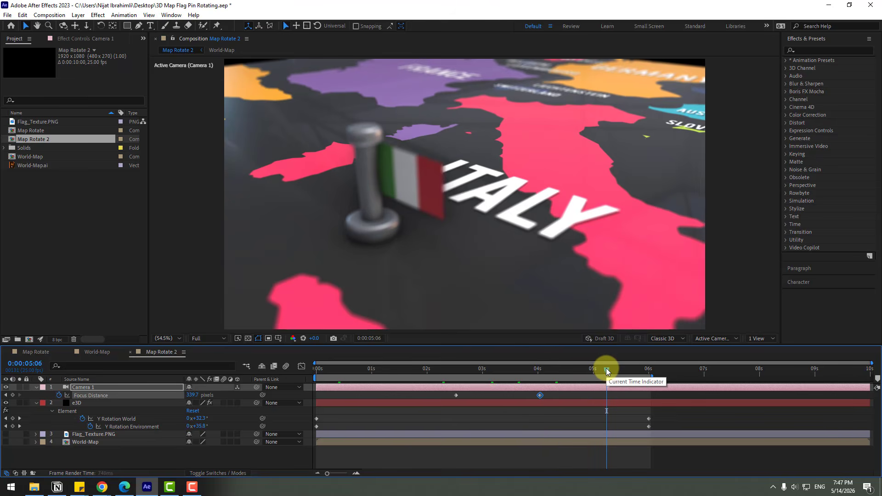